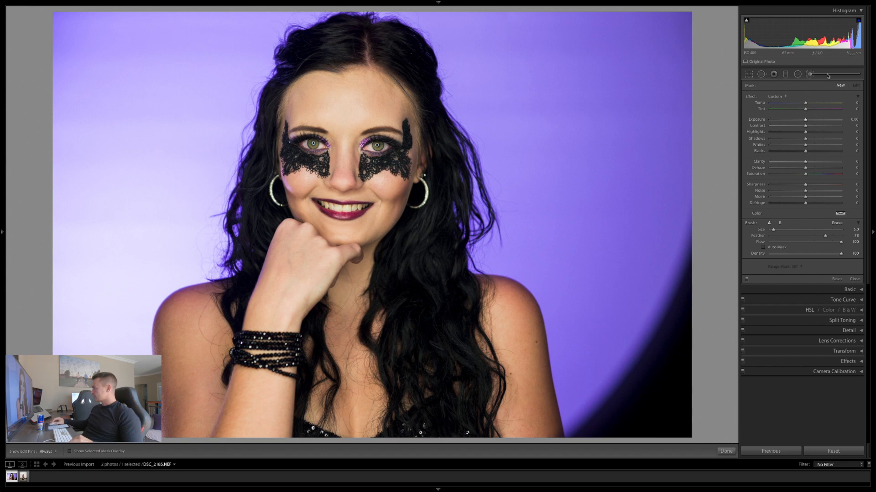
# Expand the Basic adjustments below the Adjustment Brush settings and reset the brush's Temp to 0.
pyautogui.click(848, 289)
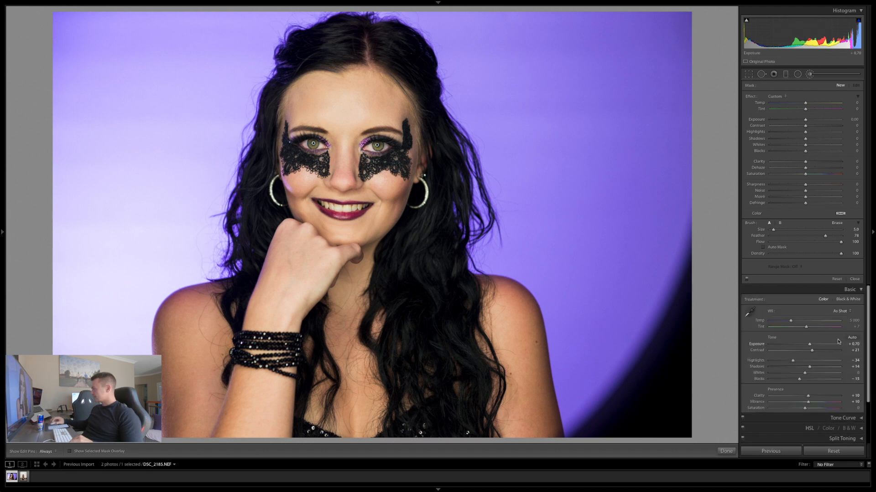
pyautogui.click(824, 76)
pyautogui.click(809, 74)
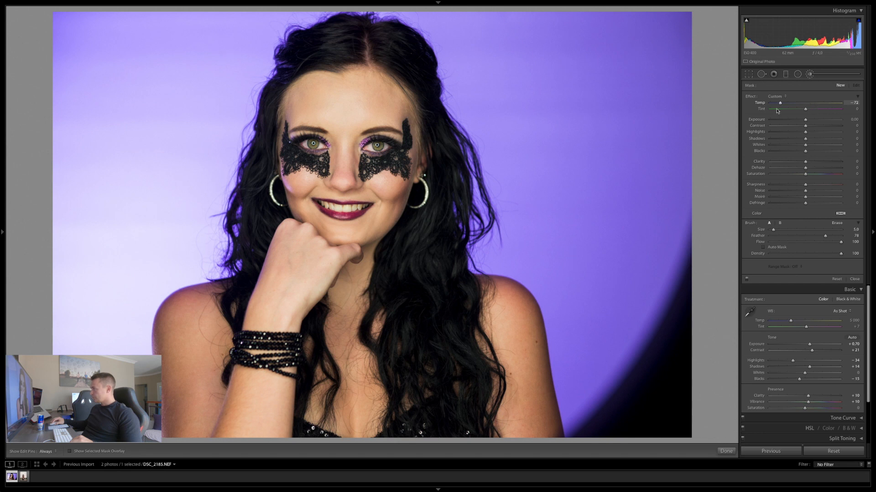
pyautogui.doubleClick(796, 104)
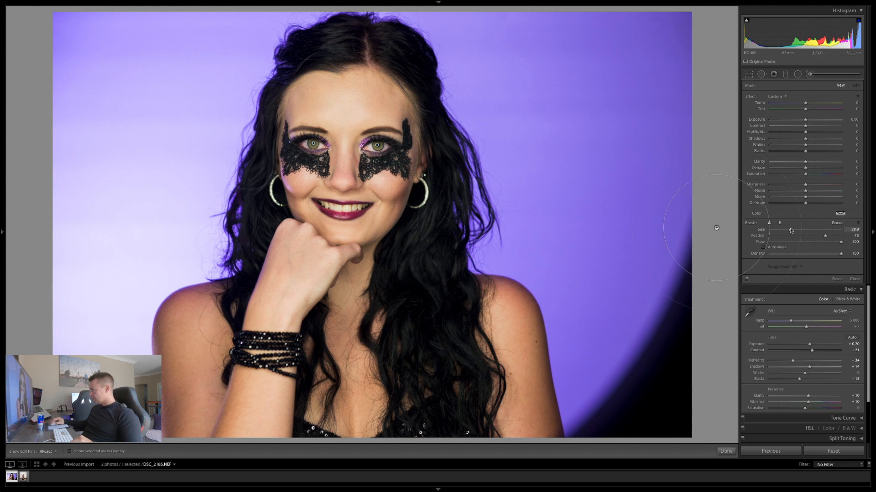
# Paint two -4.00 exposure dabs on the purple backdrop, one with feather 100 at size 22, one with feather 0 at size 27.
pyautogui.moveTo(802, 243); pyautogui.dragTo(841, 244)
pyautogui.moveTo(784, 237)
pyautogui.mouseDown()
pyautogui.moveTo(832, 237)
pyautogui.moveTo(790, 232)
pyautogui.mouseUp()
pyautogui.moveTo(832, 237); pyautogui.dragTo(842, 236)
pyautogui.click(551, 63)
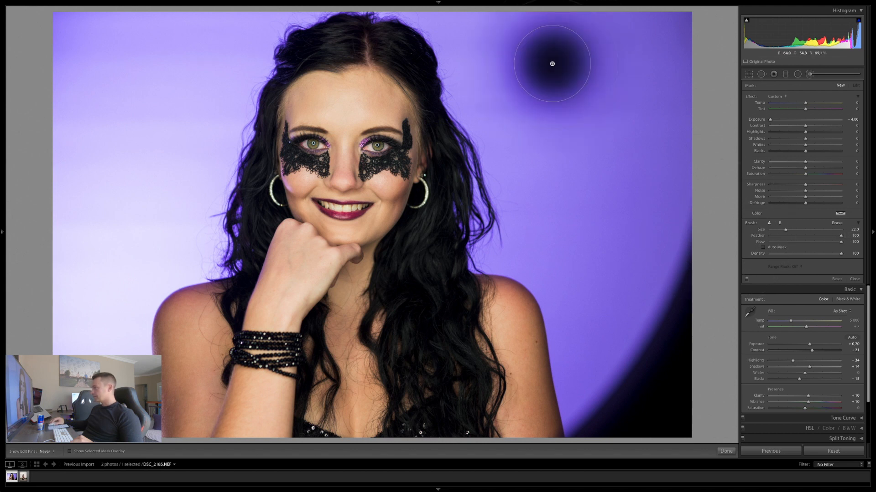
pyautogui.moveTo(841, 236)
pyautogui.mouseDown()
pyautogui.moveTo(768, 238)
pyautogui.moveTo(806, 236)
pyautogui.moveTo(788, 234)
pyautogui.mouseUp()
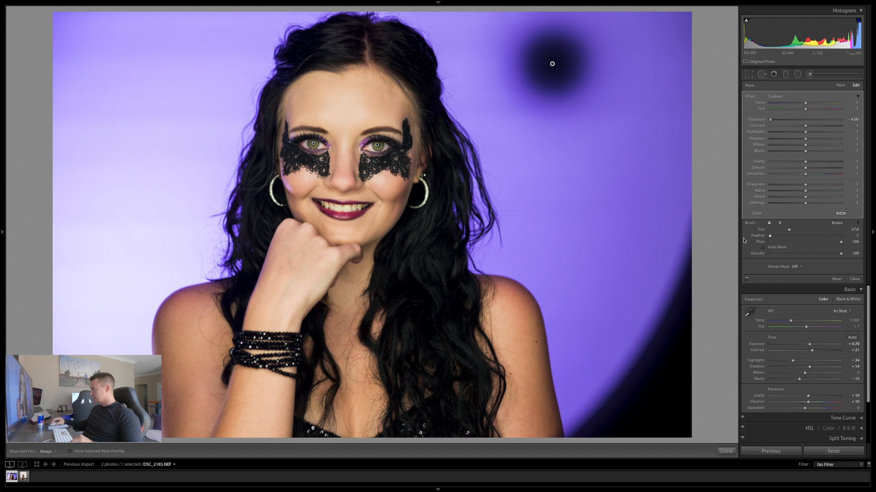
pyautogui.click(555, 172)
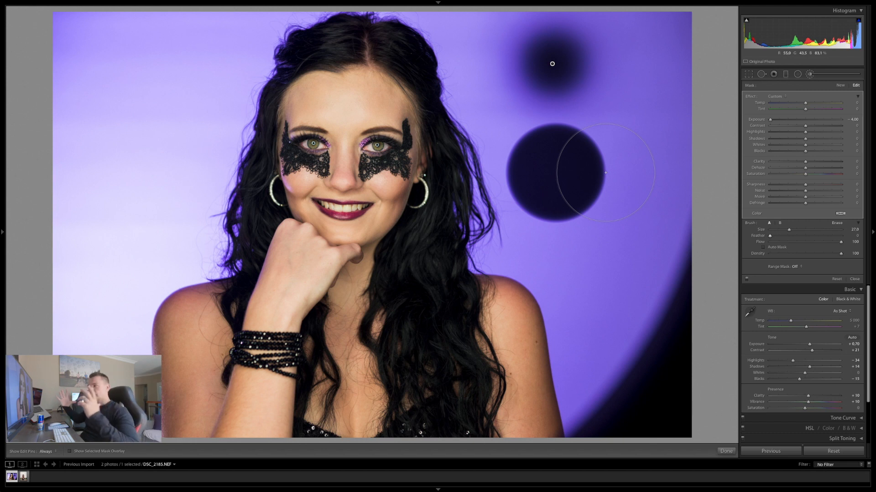
# Restore the brush feather to 100 and delete the test dabs from the backdrop.
pyautogui.moveTo(770, 236); pyautogui.dragTo(842, 237)
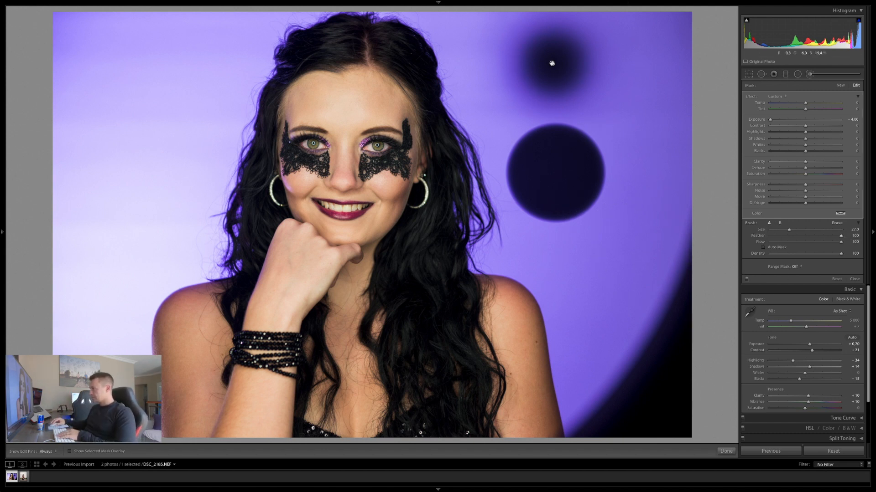
pyautogui.press('Delete')
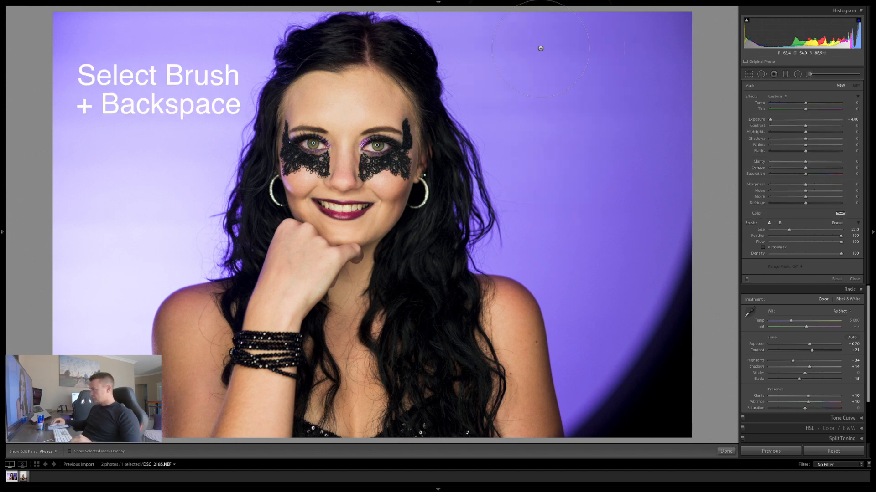
pyautogui.click(548, 51)
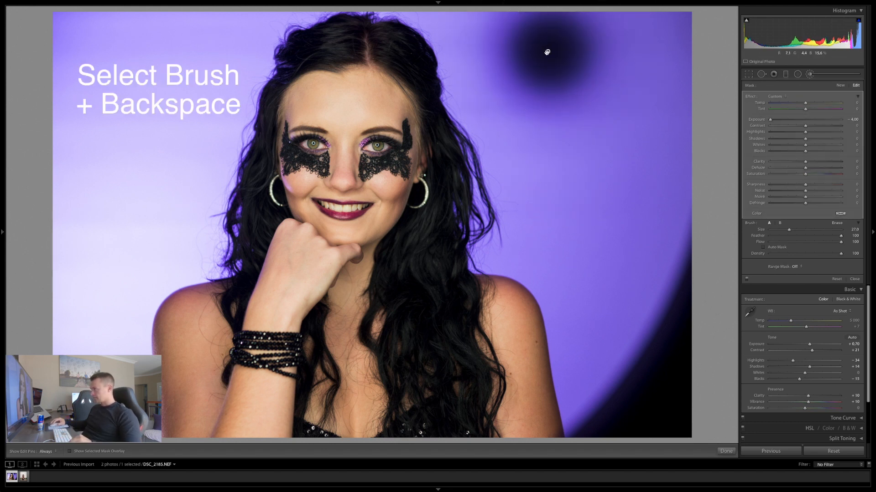
pyautogui.press('BackSpace')
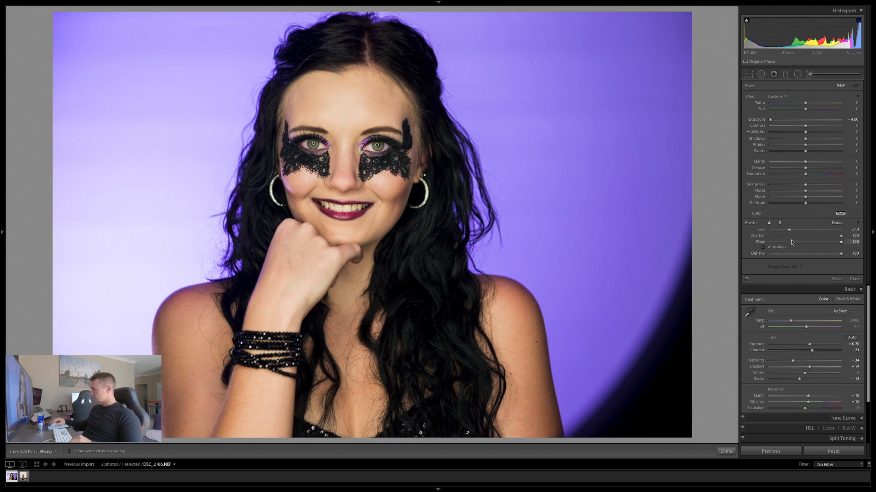
# Paint a -4.00 exposure test stroke on the backdrop beside the hair with size 12 and flow 100, and delete it.
pyautogui.scroll(-5, 602, 139)
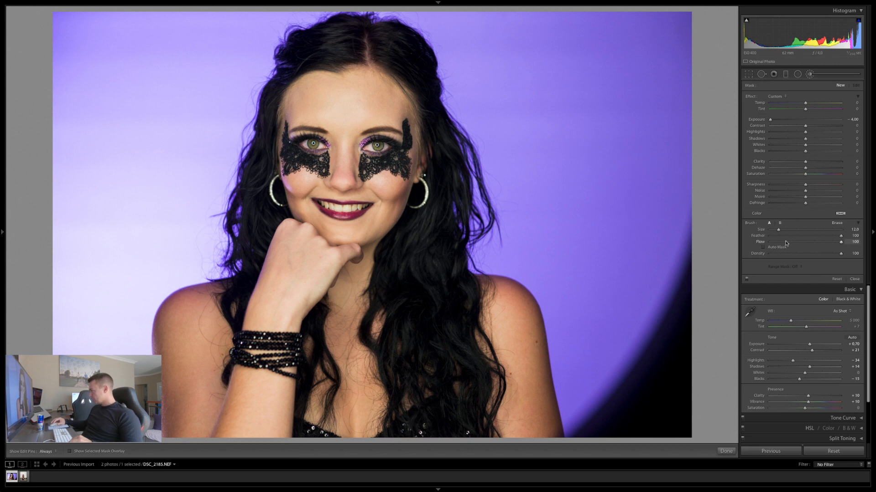
pyautogui.moveTo(797, 243); pyautogui.dragTo(872, 248)
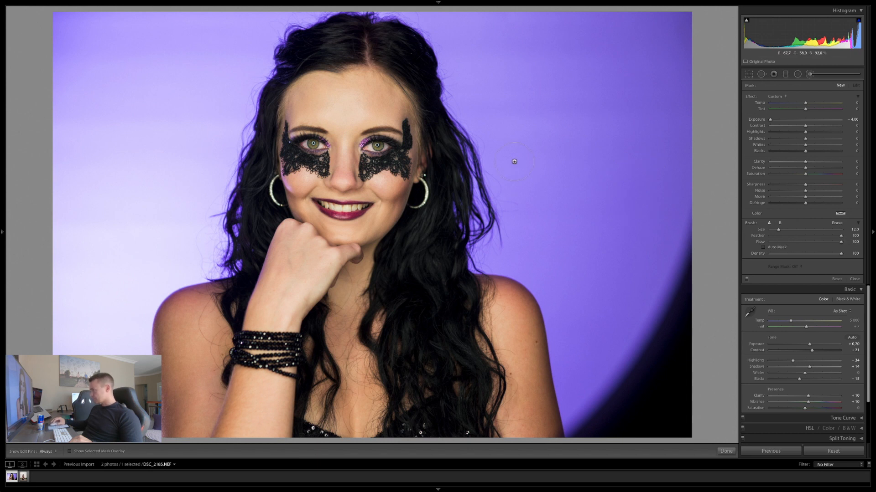
pyautogui.press('h')
pyautogui.moveTo(502, 73)
pyautogui.mouseDown()
pyautogui.moveTo(519, 70)
pyautogui.moveTo(452, 59)
pyautogui.moveTo(567, 67)
pyautogui.mouseUp()
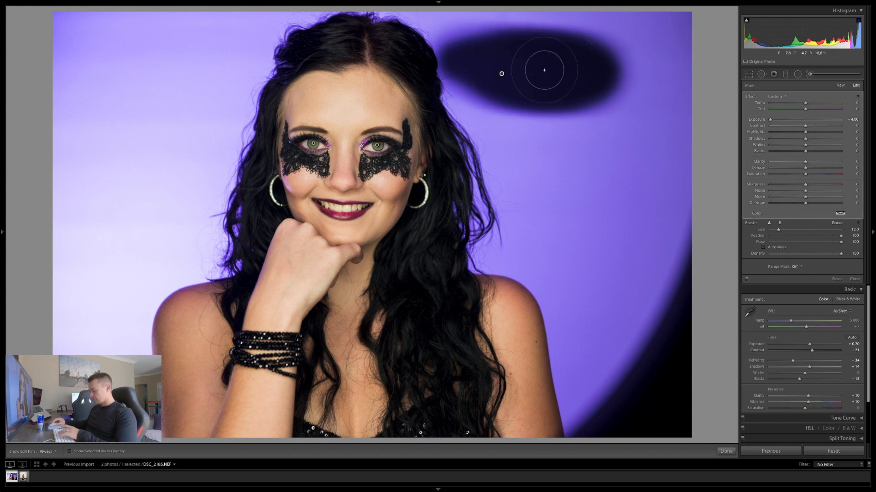
pyautogui.press('Delete')
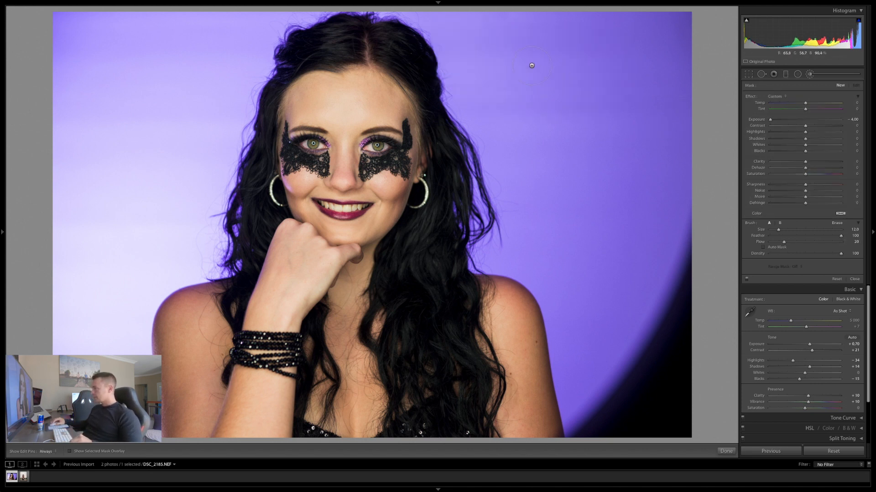
# Paint test strokes on the upper backdrop with the brush flow at 20 and delete them.
pyautogui.press('h')
pyautogui.moveTo(501, 49); pyautogui.dragTo(611, 54)
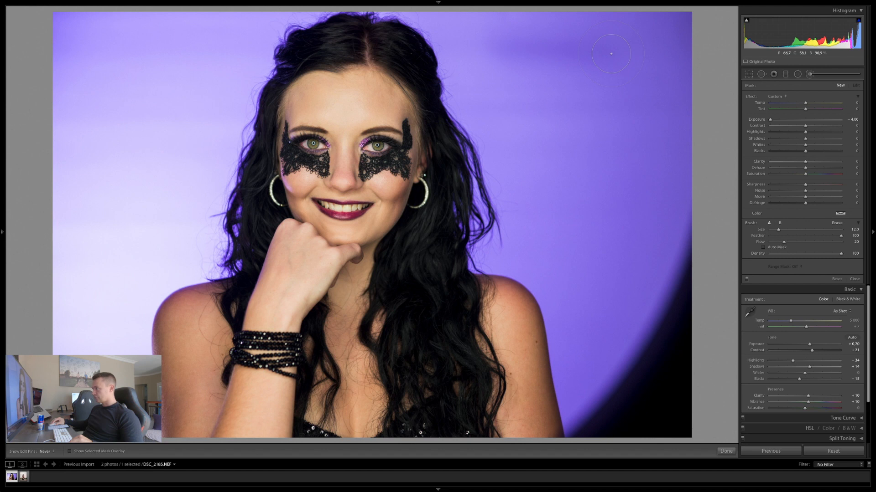
pyautogui.moveTo(611, 54)
pyautogui.mouseDown()
pyautogui.moveTo(495, 49)
pyautogui.moveTo(629, 50)
pyautogui.moveTo(493, 49)
pyautogui.moveTo(626, 59)
pyautogui.moveTo(448, 42)
pyautogui.moveTo(628, 61)
pyautogui.moveTo(570, 99)
pyautogui.moveTo(616, 101)
pyautogui.moveTo(459, 86)
pyautogui.moveTo(460, 45)
pyautogui.moveTo(642, 47)
pyautogui.moveTo(566, 52)
pyautogui.moveTo(550, 105)
pyautogui.moveTo(578, 81)
pyautogui.mouseUp()
pyautogui.press('Delete')
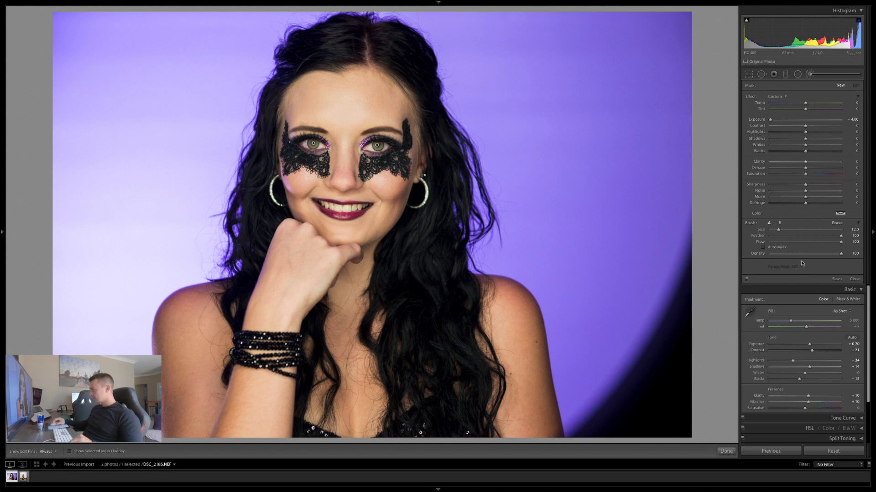
# Paint two -4.00 exposure test patches on the backdrop with the brush density at 51.
pyautogui.click(792, 254)
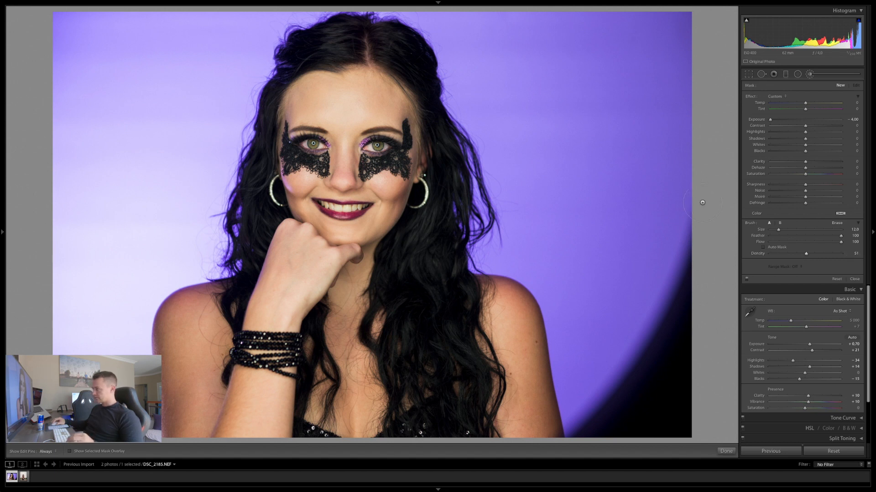
pyautogui.moveTo(516, 53)
pyautogui.mouseDown()
pyautogui.moveTo(589, 50)
pyautogui.moveTo(503, 49)
pyautogui.moveTo(605, 47)
pyautogui.moveTo(521, 50)
pyautogui.moveTo(599, 45)
pyautogui.moveTo(533, 41)
pyautogui.mouseUp()
pyautogui.moveTo(547, 150); pyautogui.dragTo(585, 192)
pyautogui.press('h')
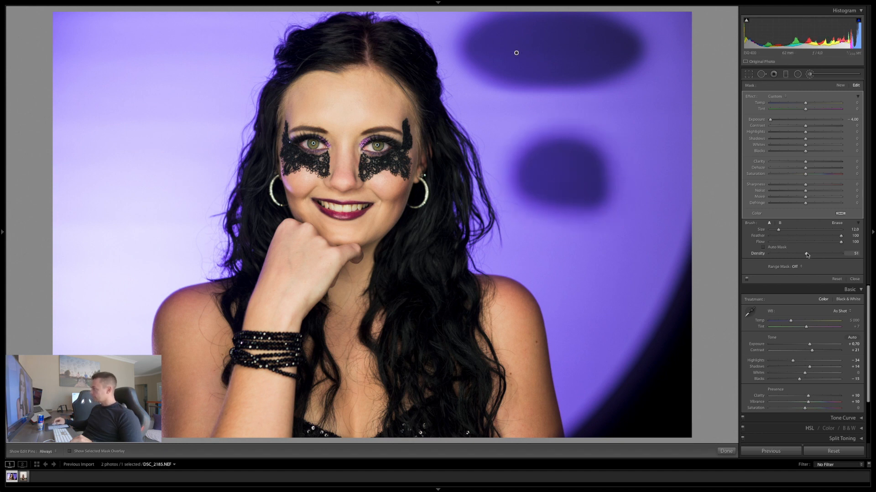
# Add two strokes below the patches at density 100, the last with lowered flow, and delete the whole test mask.
pyautogui.moveTo(547, 246); pyautogui.dragTo(615, 245)
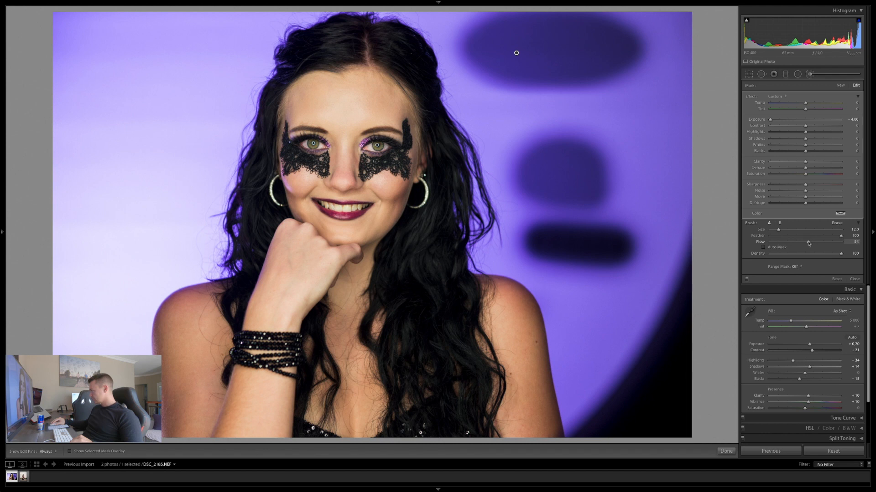
pyautogui.moveTo(554, 301)
pyautogui.mouseDown()
pyautogui.moveTo(674, 303)
pyautogui.moveTo(425, 305)
pyautogui.moveTo(659, 313)
pyautogui.moveTo(576, 296)
pyautogui.moveTo(649, 292)
pyautogui.mouseUp()
pyautogui.press('Delete')
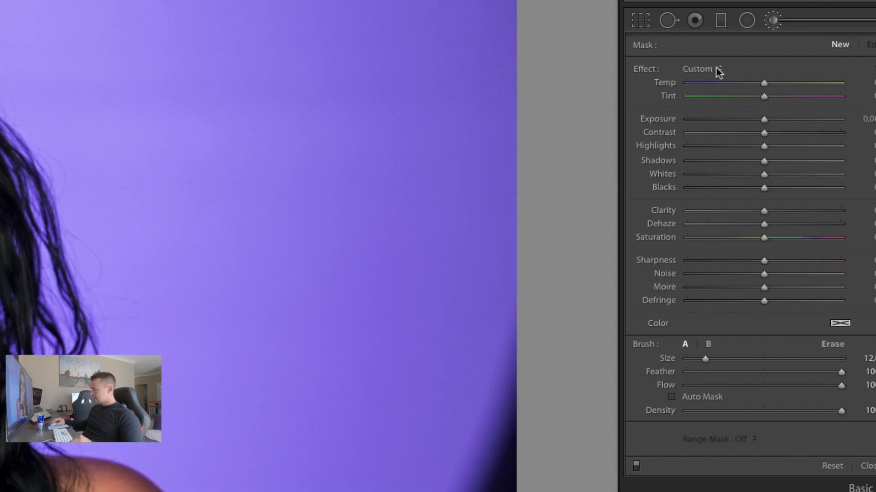
pyautogui.click(783, 96)
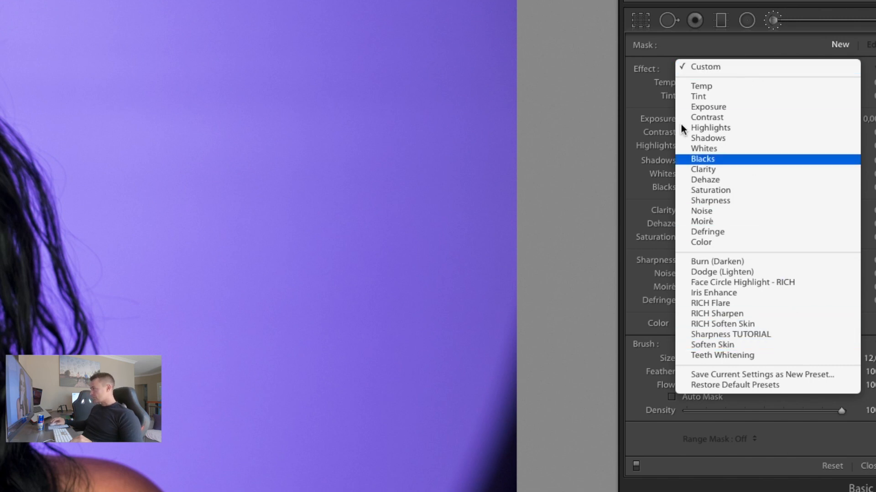
pyautogui.click(625, 56)
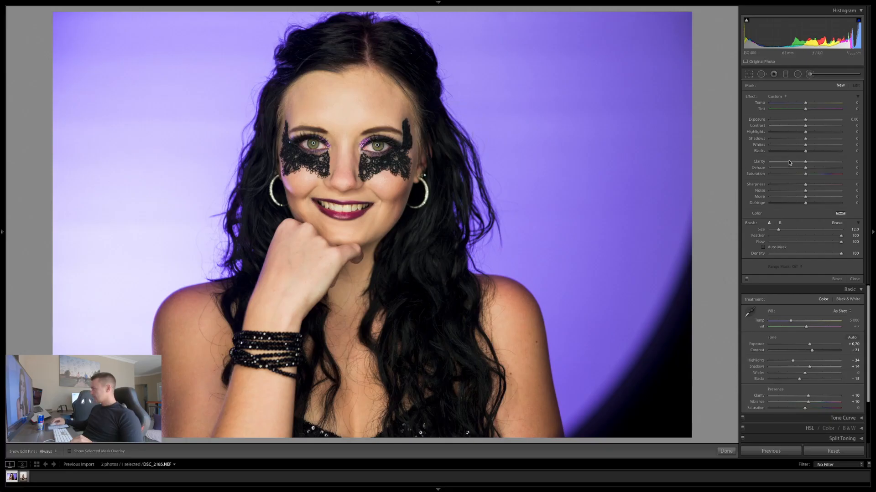
# Set the brush effect to Contrast 24, Clarity 100, Sharpness 59 and Noise 28, with a brush size of 4.
pyautogui.moveTo(805, 184); pyautogui.dragTo(825, 185)
pyautogui.scroll(-7, 384, 156)
pyautogui.press('h')
pyautogui.scroll(-1, 389, 155)
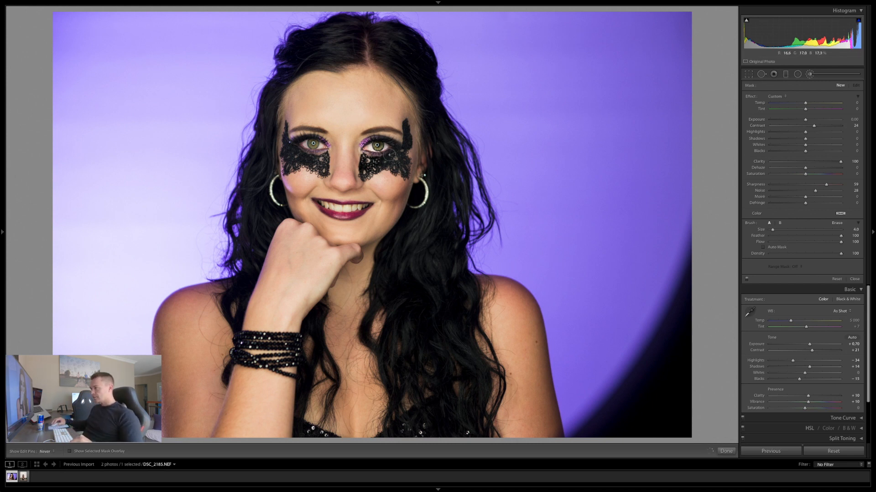
# Paint the sharpening effect over both eyes and the black lace beneath them.
pyautogui.press('h')
pyautogui.moveTo(327, 148); pyautogui.dragTo(294, 149)
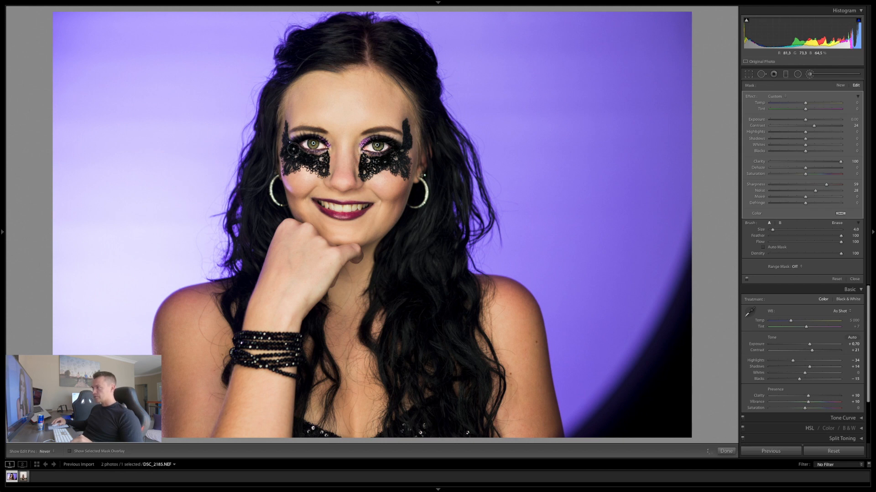
pyautogui.press('h')
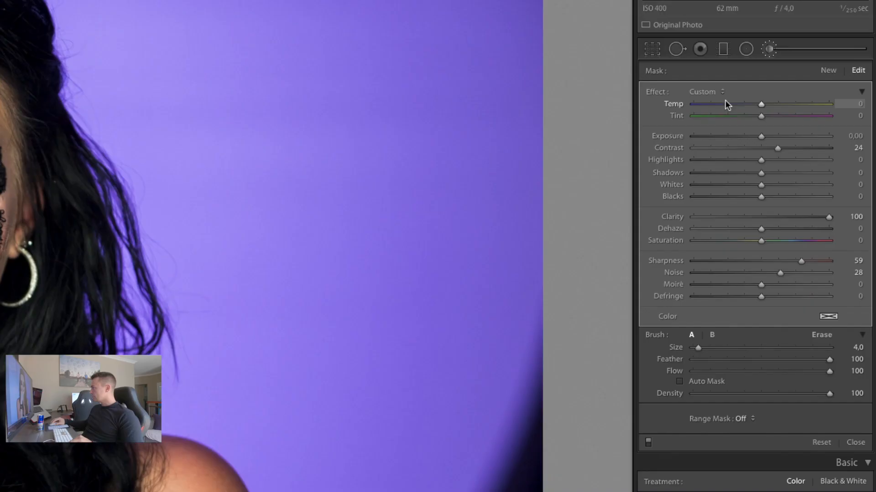
# Save the current brush settings as a new effect preset named "EYES TUTORIAL".
pyautogui.click(777, 97)
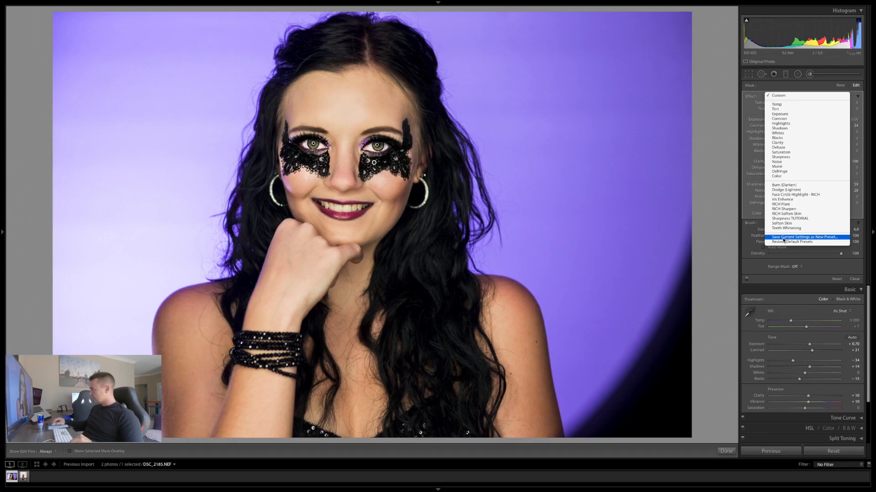
pyautogui.click(718, 363)
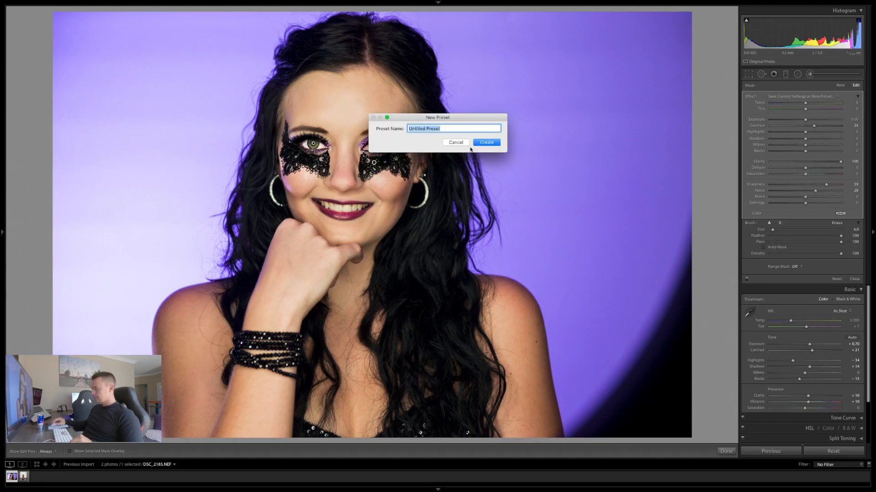
pyautogui.write('S')
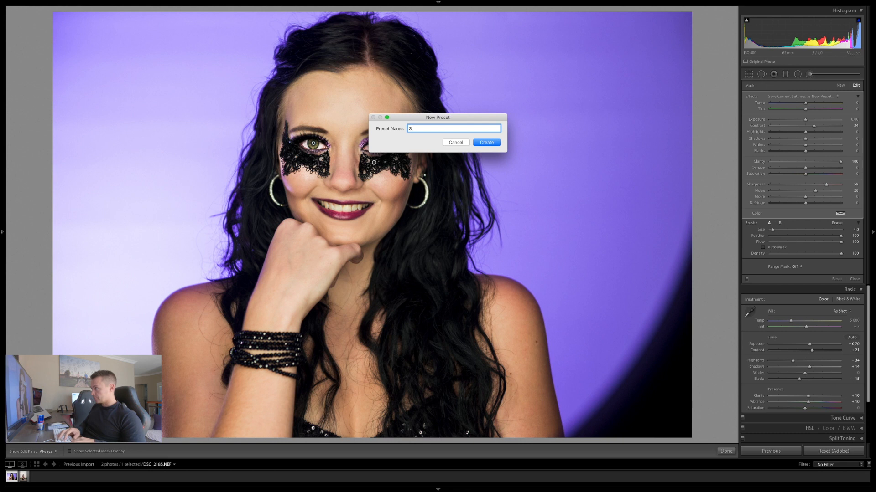
pyautogui.write('A')
pyautogui.press('BackSpace')
pyautogui.press('BackSpace')
pyautogui.write('EYES TU')
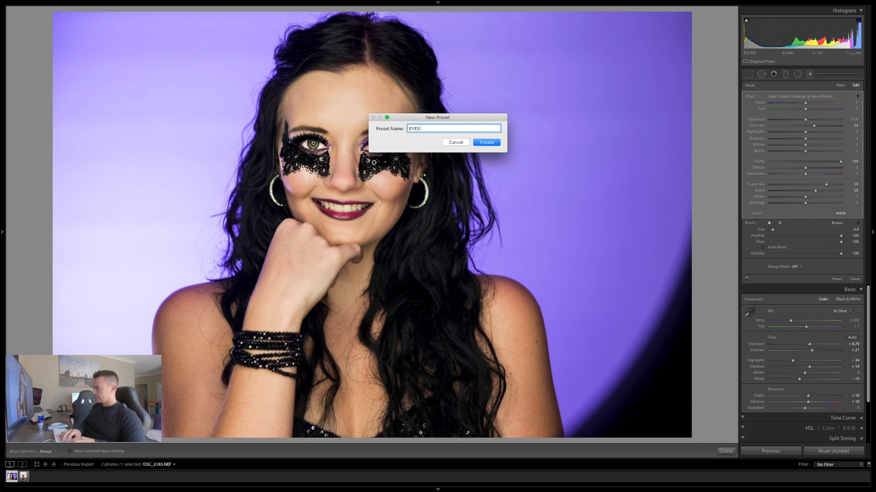
pyautogui.write('TORIAL')
pyautogui.press('Return')
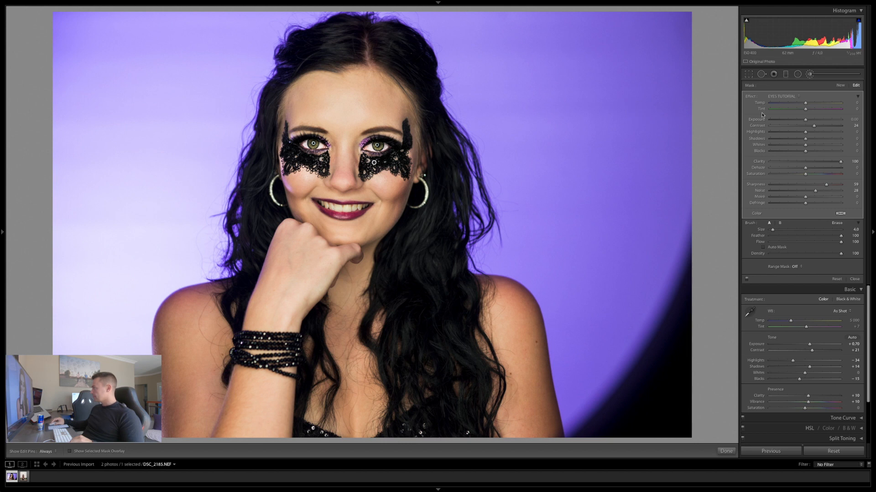
# Create a new brush mask with the RICH Soften Skin preset and paint it over the facial skin.
pyautogui.click(841, 86)
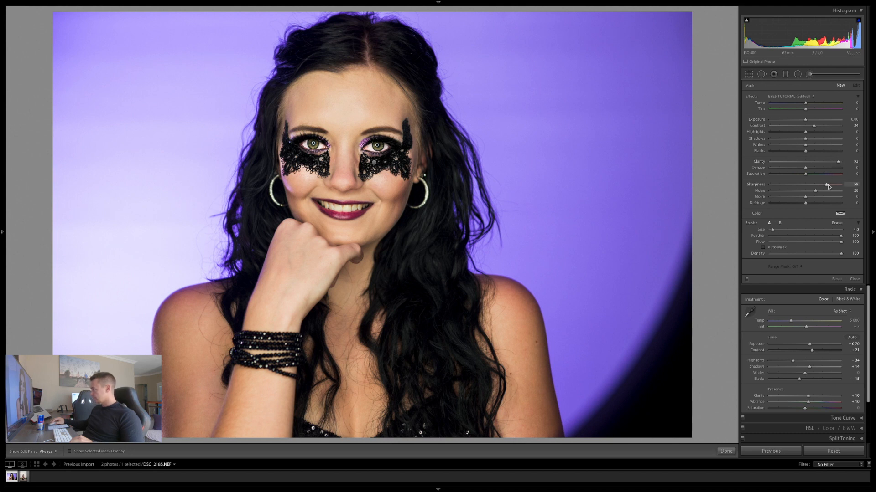
pyautogui.click(802, 97)
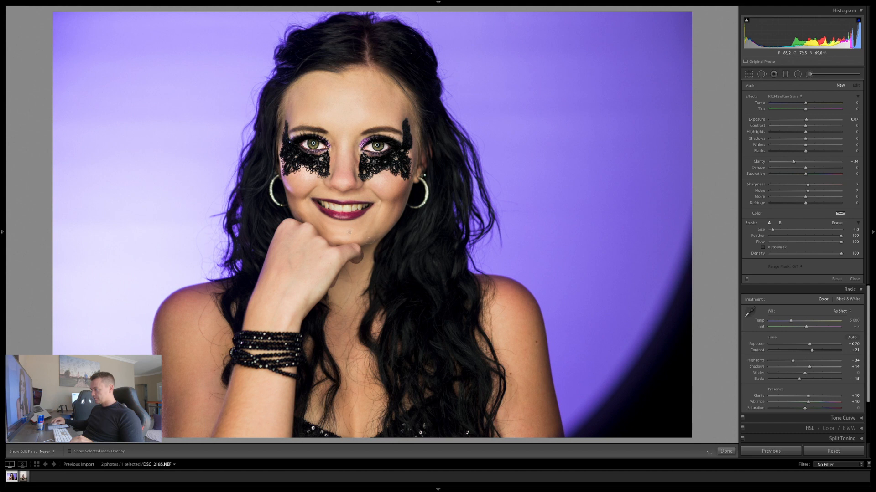
pyautogui.moveTo(345, 97); pyautogui.dragTo(356, 113)
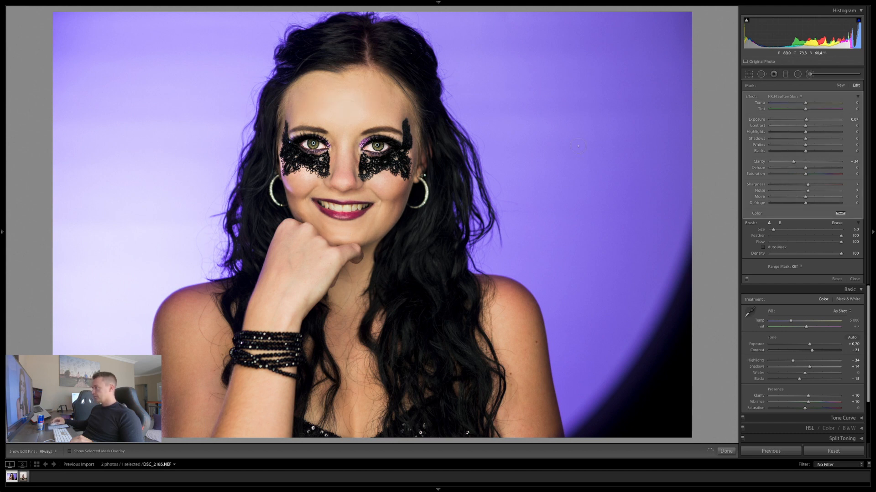
# Create a new brush mask with the EYES TUTORIAL preset and paint it over the forearm and black bracelets.
pyautogui.click(840, 86)
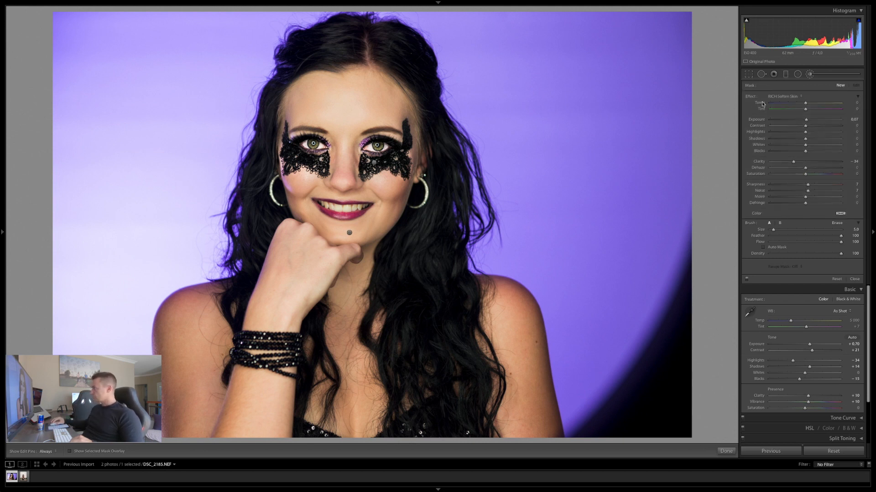
pyautogui.click(783, 96)
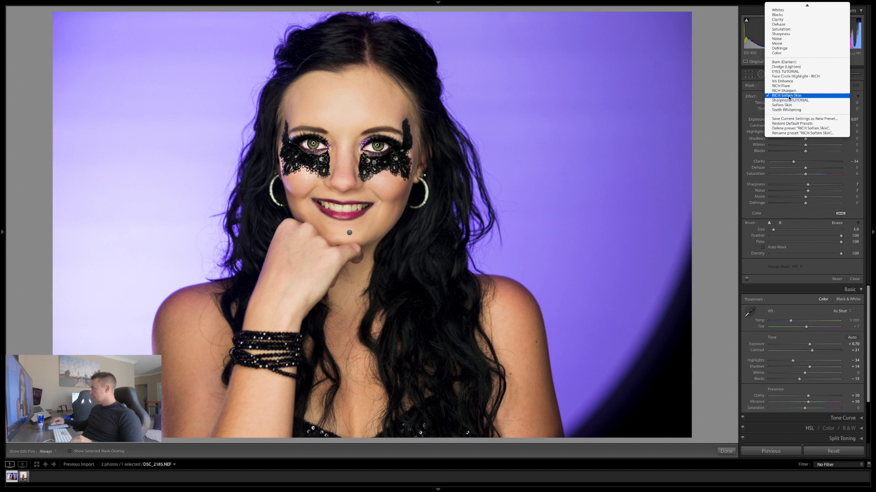
pyautogui.click(785, 71)
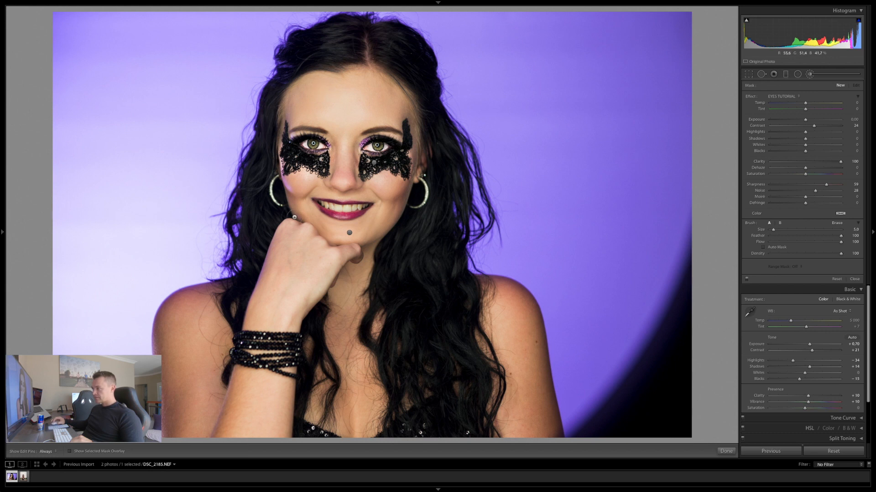
pyautogui.press('h')
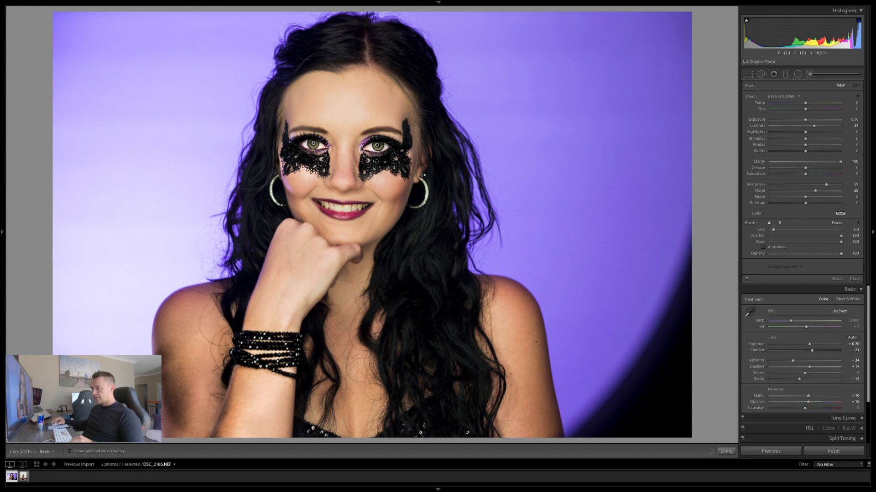
pyautogui.press('h')
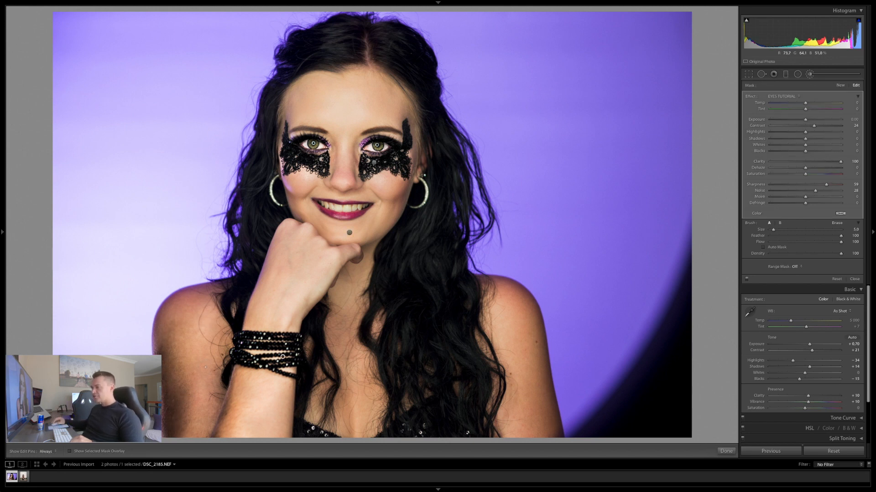
# Set the mask's Clarity to 18 and Contrast to 10, and update the EYES TUTORIAL preset with these settings.
pyautogui.moveTo(840, 162); pyautogui.dragTo(811, 162)
pyautogui.moveTo(813, 125); pyautogui.dragTo(808, 129)
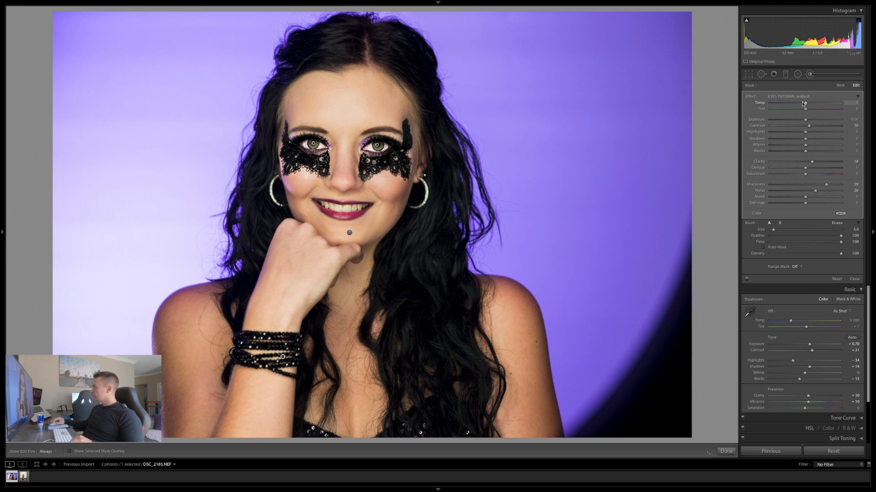
pyautogui.click(801, 97)
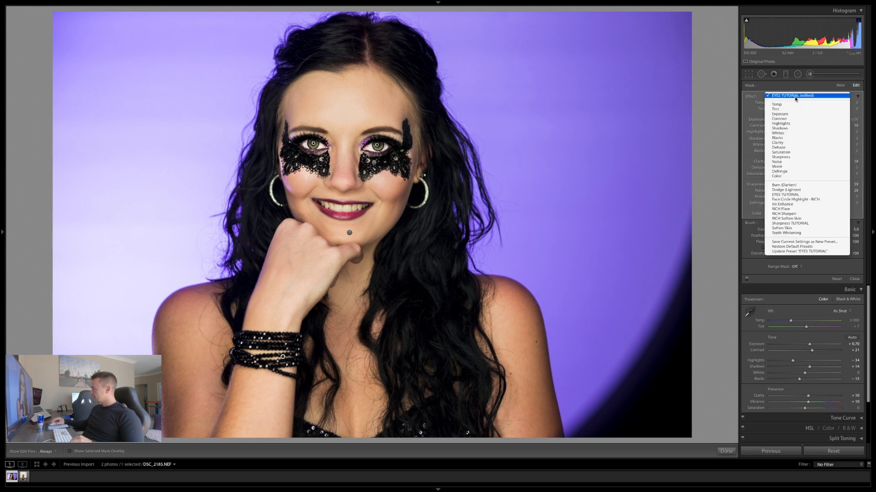
pyautogui.click(794, 252)
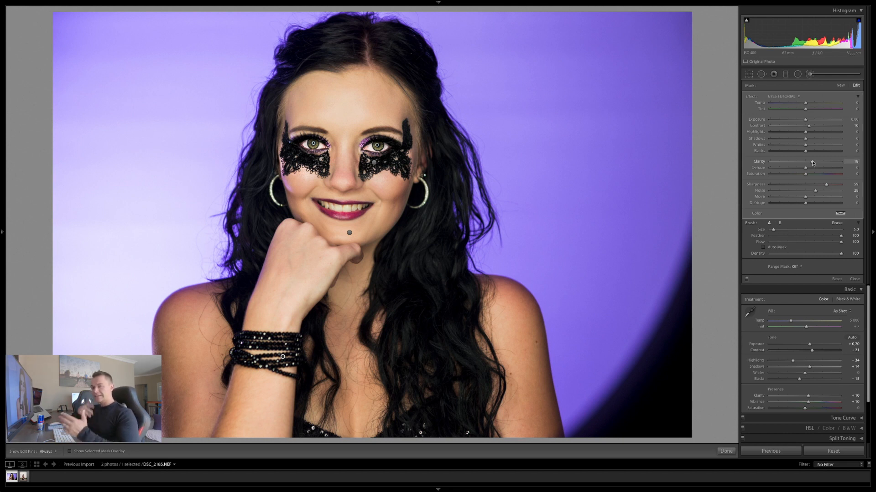
# Delete the skin-softening brush mask on the face and the brush mask on the bracelets.
pyautogui.click(350, 233)
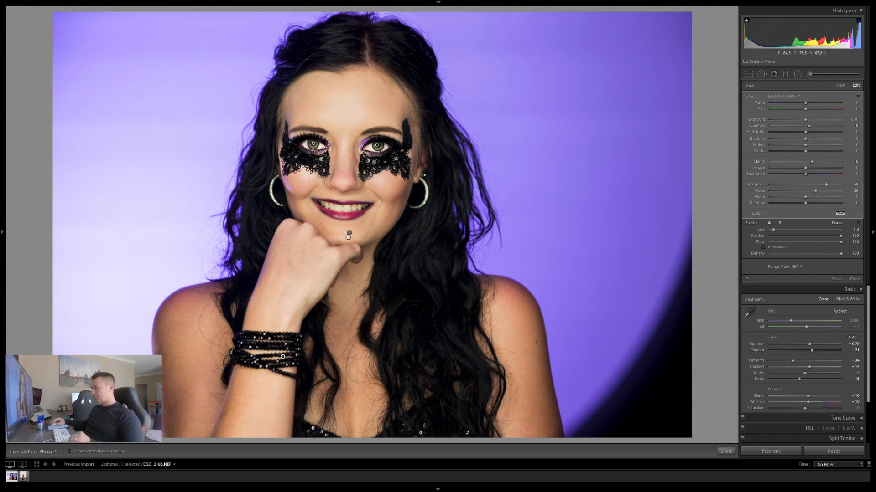
pyautogui.press('Delete')
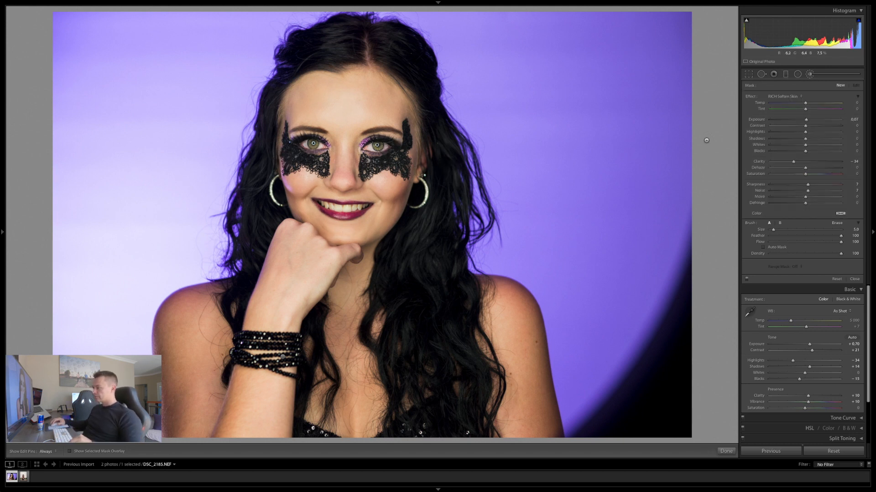
pyautogui.doubleClick(805, 162)
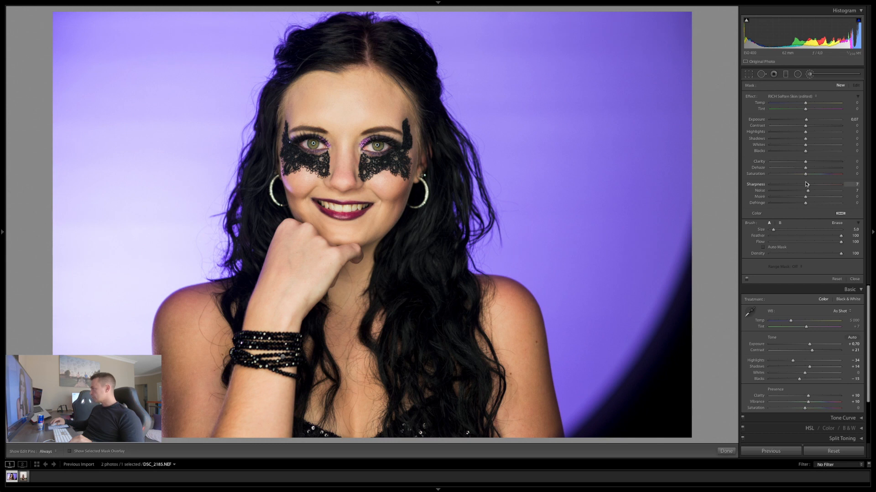
pyautogui.doubleClick(807, 184)
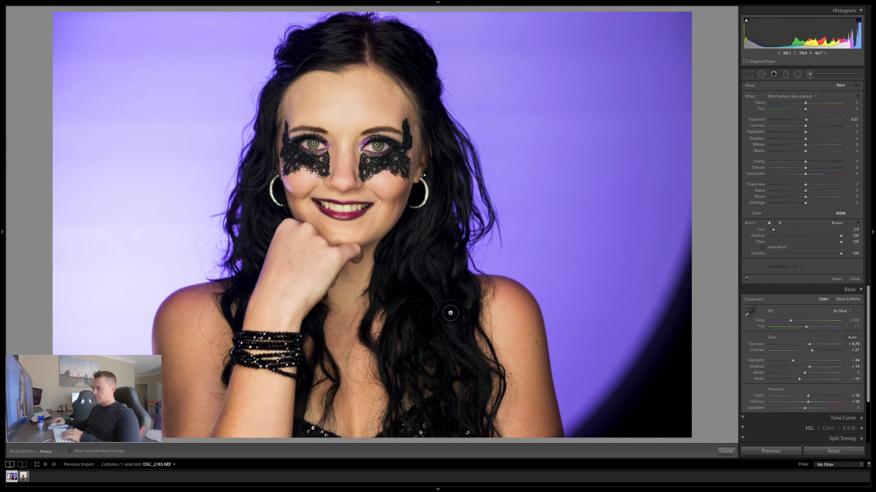
pyautogui.click(283, 357)
pyautogui.press('Delete')
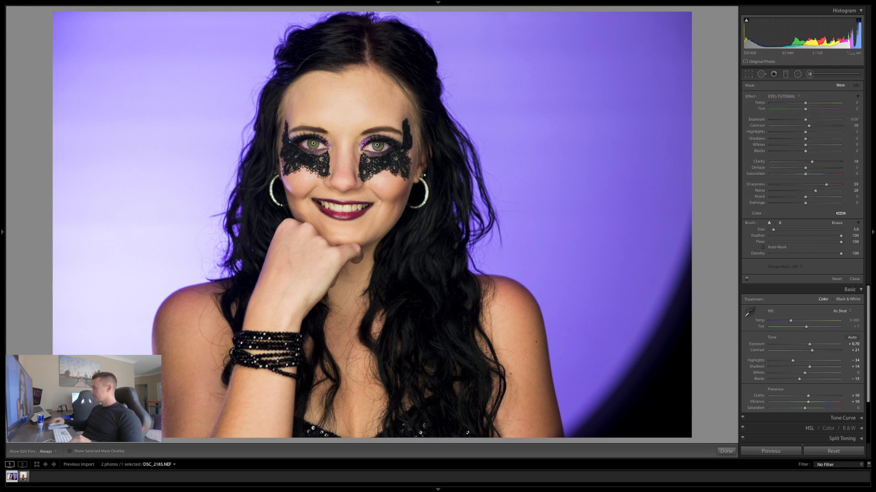
# Clear the old brush effect values and set Clarity to 43, Sharpness to 20 and Noise to 10.
pyautogui.doubleClick(811, 161)
pyautogui.doubleClick(825, 184)
pyautogui.doubleClick(815, 191)
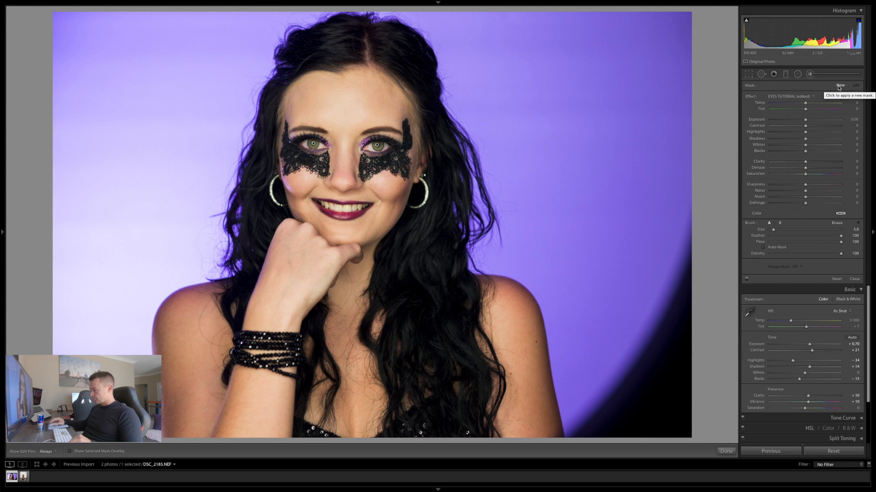
pyautogui.moveTo(806, 162)
pyautogui.mouseDown()
pyautogui.moveTo(813, 163)
pyautogui.moveTo(812, 185)
pyautogui.mouseUp()
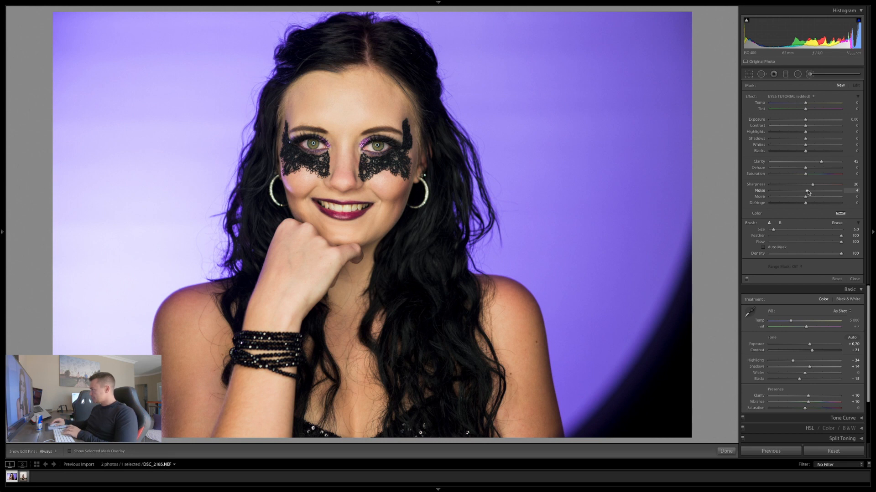
pyautogui.moveTo(808, 192); pyautogui.dragTo(809, 192)
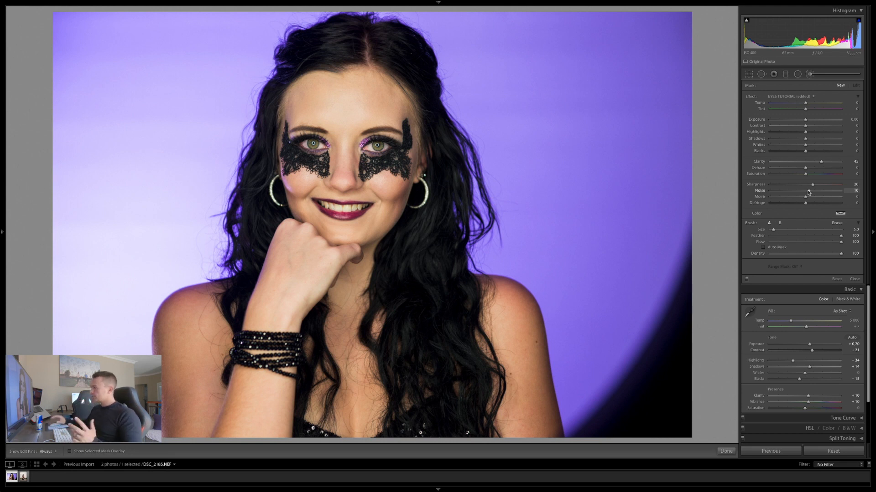
# Paint the new effect over the black lace beneath both eyes, using the mask overlay to check coverage.
pyautogui.click(324, 143)
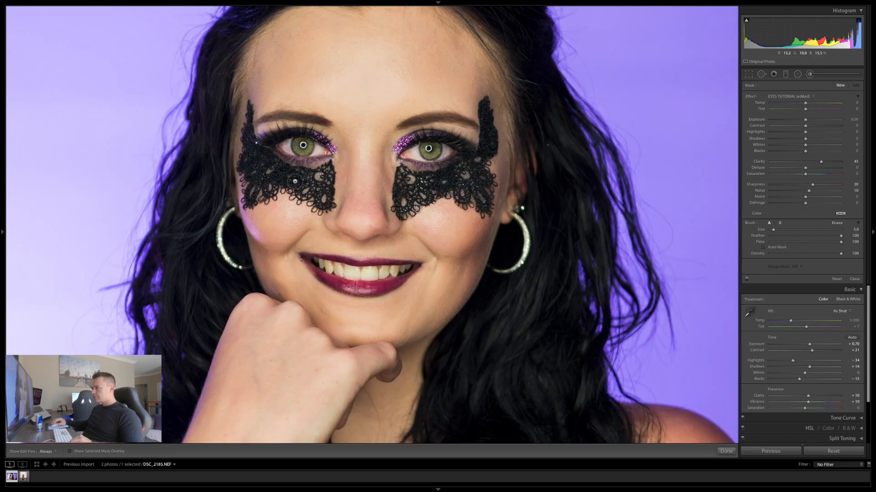
pyautogui.moveTo(313, 186)
pyautogui.mouseDown()
pyautogui.moveTo(312, 195)
pyautogui.moveTo(274, 179)
pyautogui.moveTo(246, 193)
pyautogui.moveTo(244, 136)
pyautogui.mouseUp()
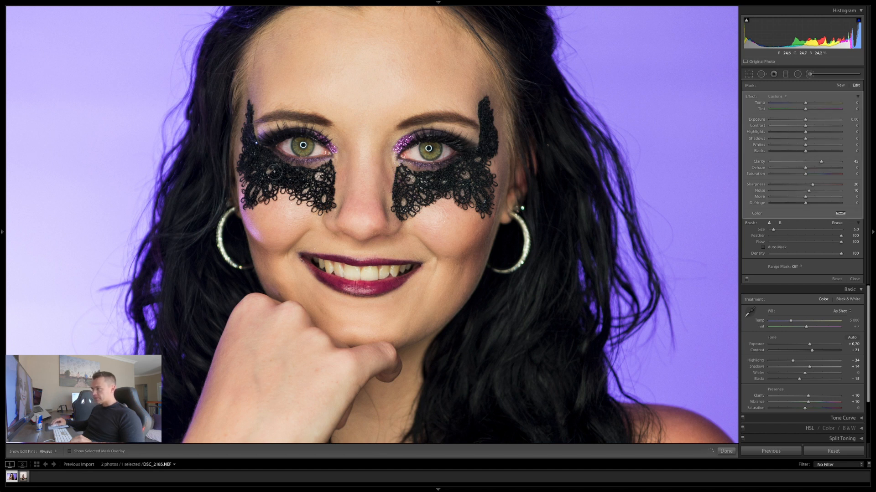
pyautogui.scroll(-1, 416, 185)
pyautogui.moveTo(408, 186)
pyautogui.mouseDown()
pyautogui.moveTo(403, 203)
pyautogui.moveTo(443, 190)
pyautogui.moveTo(480, 197)
pyautogui.moveTo(485, 117)
pyautogui.moveTo(463, 162)
pyautogui.moveTo(430, 183)
pyautogui.moveTo(441, 180)
pyautogui.mouseUp()
pyautogui.click(70, 452)
pyautogui.moveTo(266, 183)
pyautogui.mouseDown()
pyautogui.moveTo(249, 162)
pyautogui.moveTo(259, 155)
pyautogui.moveTo(302, 174)
pyautogui.mouseUp()
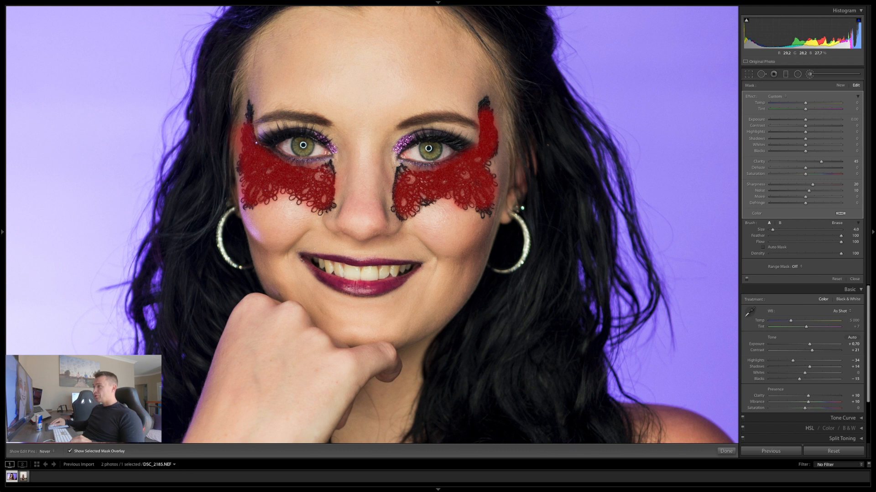
pyautogui.press('h')
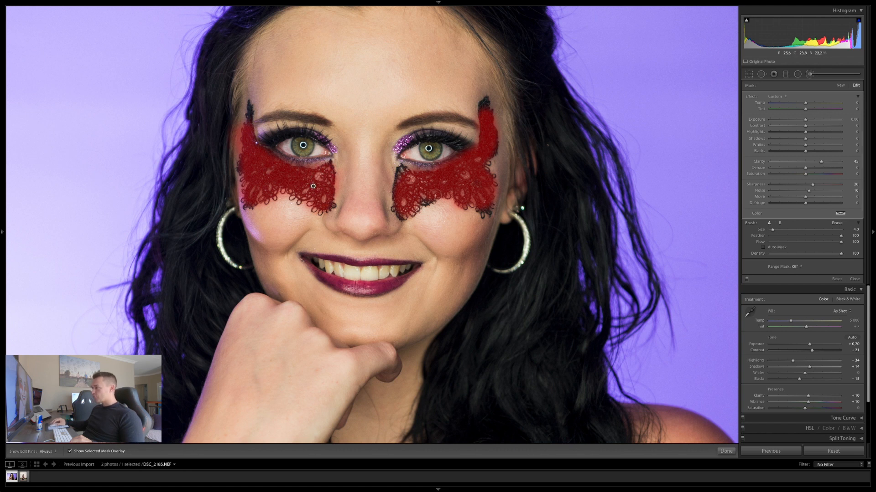
pyautogui.click(69, 452)
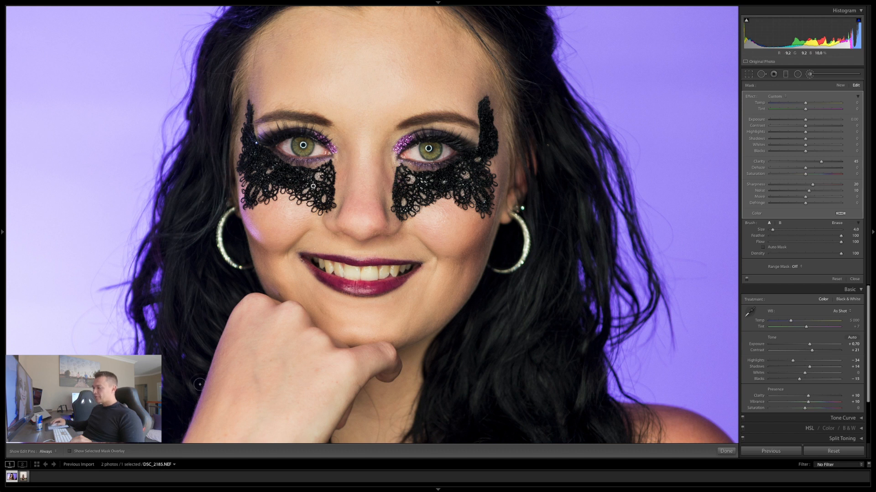
# Extend the mask over the eyelashes and eyebrows with a size 2 brush, and lower its Clarity to 20.
pyautogui.click(70, 452)
pyautogui.moveTo(270, 142)
pyautogui.mouseDown()
pyautogui.moveTo(311, 129)
pyautogui.moveTo(331, 145)
pyautogui.moveTo(278, 157)
pyautogui.mouseUp()
pyautogui.press('h')
pyautogui.moveTo(399, 162)
pyautogui.mouseDown()
pyautogui.moveTo(452, 139)
pyautogui.moveTo(411, 146)
pyautogui.moveTo(440, 118)
pyautogui.moveTo(472, 126)
pyautogui.mouseUp()
pyautogui.press('h')
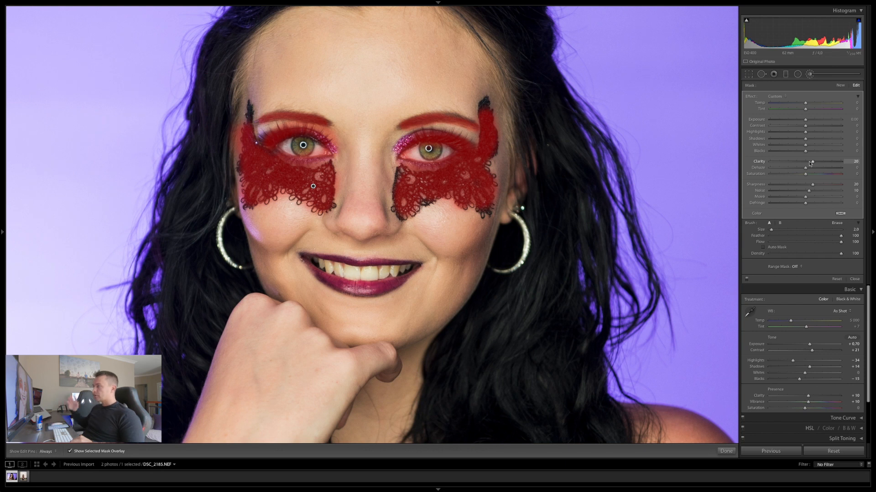
pyautogui.press('o')
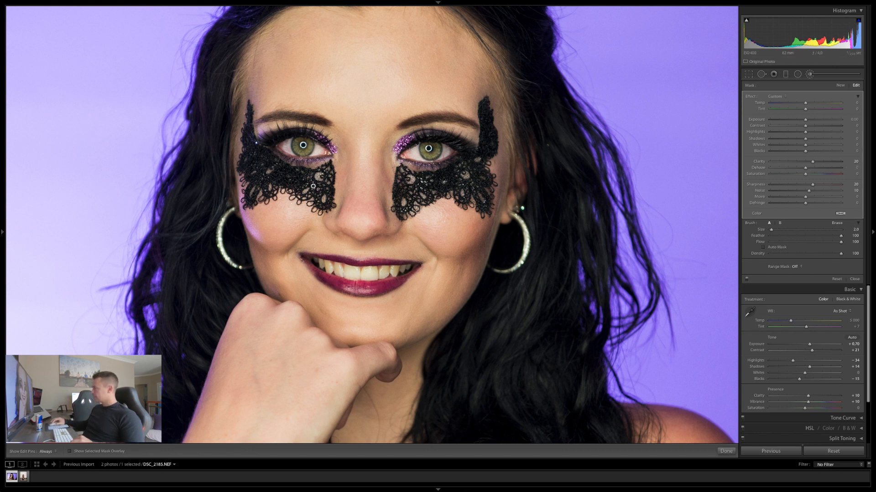
# Push the mask's Exposure to its extremes, down to -4.00, to check the painted edges, and reset it to 0.
pyautogui.moveTo(805, 120); pyautogui.dragTo(741, 122)
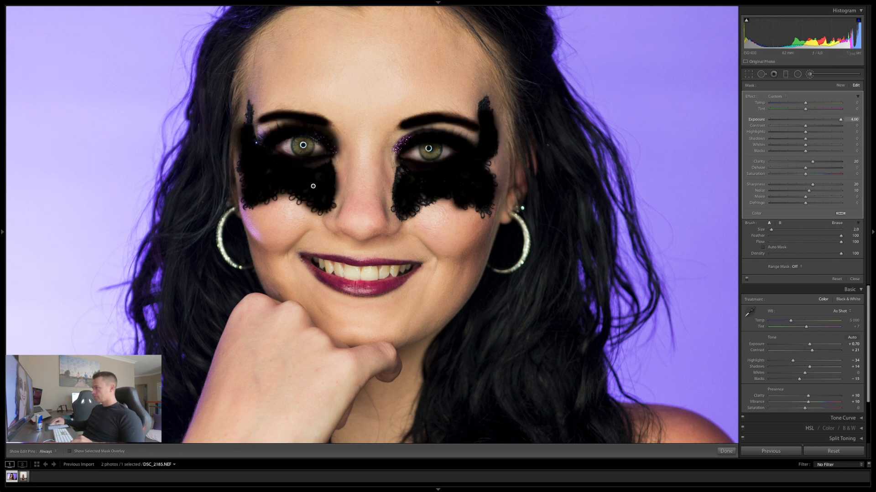
pyautogui.moveTo(841, 120); pyautogui.dragTo(678, 141)
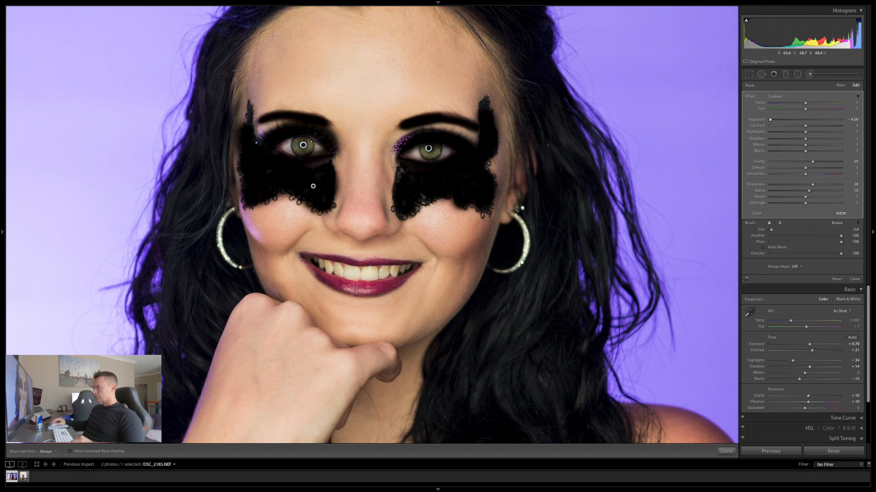
pyautogui.press('h')
pyautogui.press('h')
pyautogui.press('alt')
pyautogui.press('h')
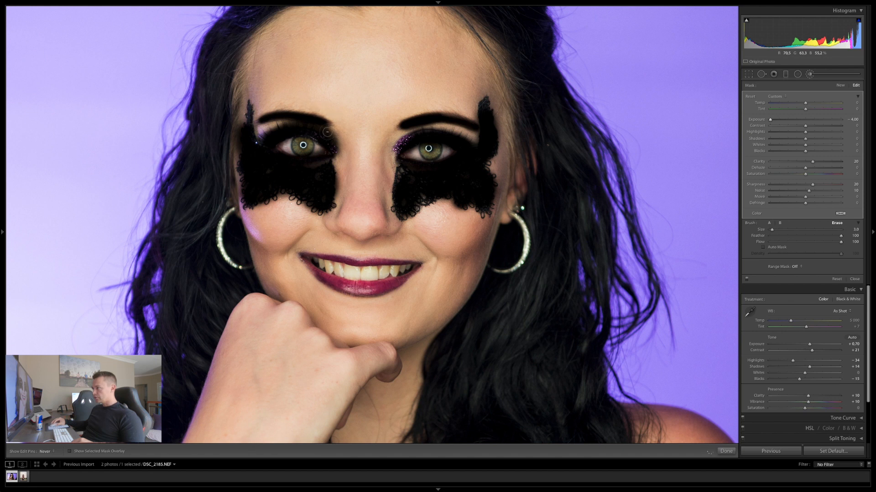
pyautogui.press('alt')
pyautogui.press('h')
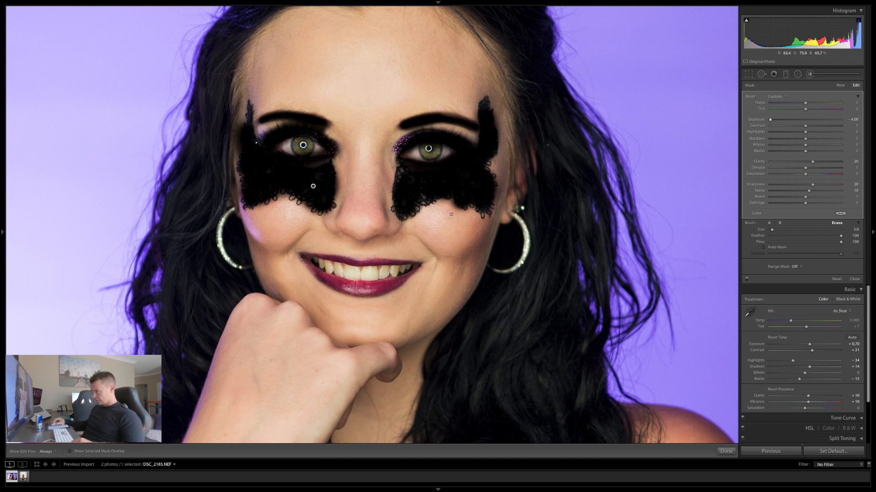
pyautogui.press('h')
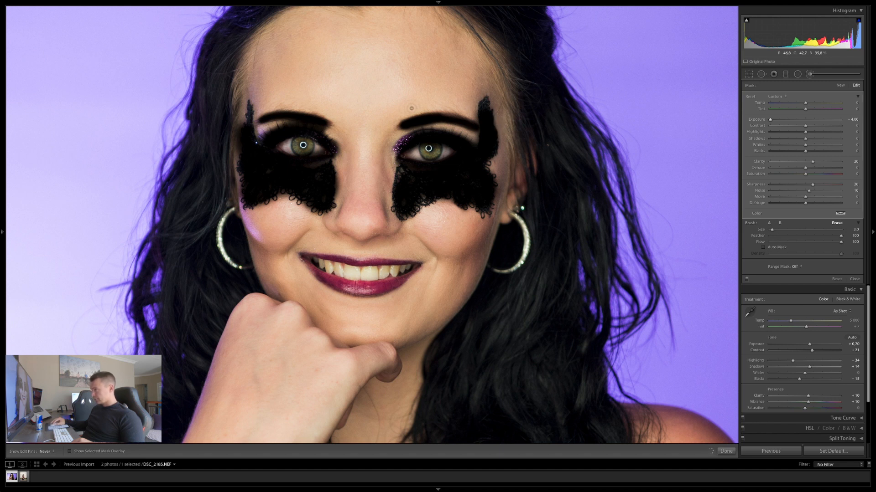
pyautogui.press('h')
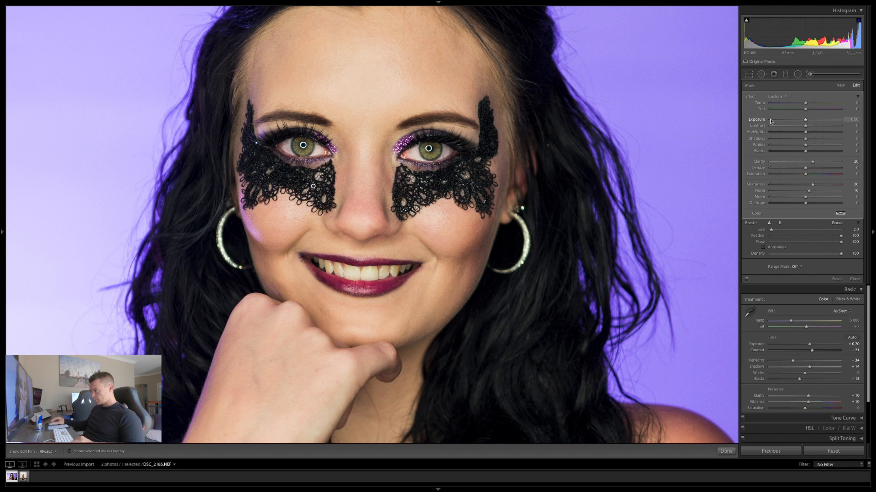
# Set the lace and eye mask's Clarity to 15, enlarge the brush to 8 and review the whole portrait.
pyautogui.moveTo(812, 162)
pyautogui.mouseDown()
pyautogui.moveTo(848, 165)
pyautogui.moveTo(810, 163)
pyautogui.mouseUp()
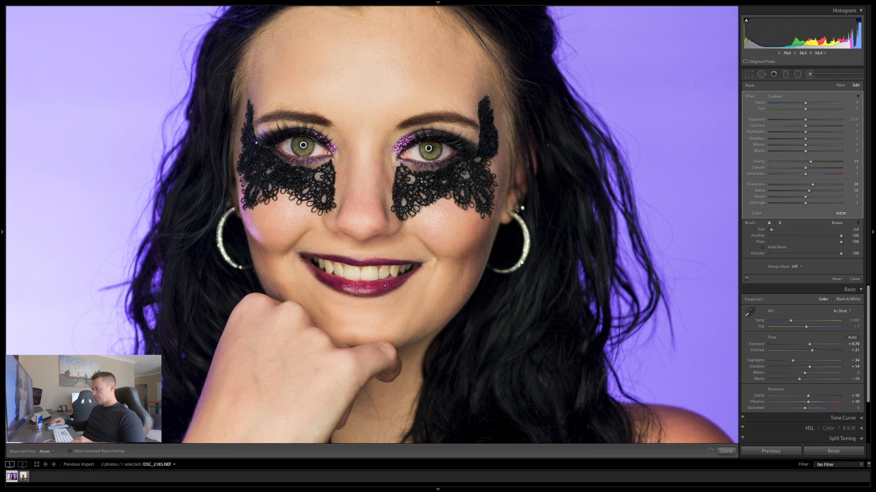
pyautogui.scroll(6, 191, 190)
pyautogui.press('super+minus')
pyautogui.press('super+minus')
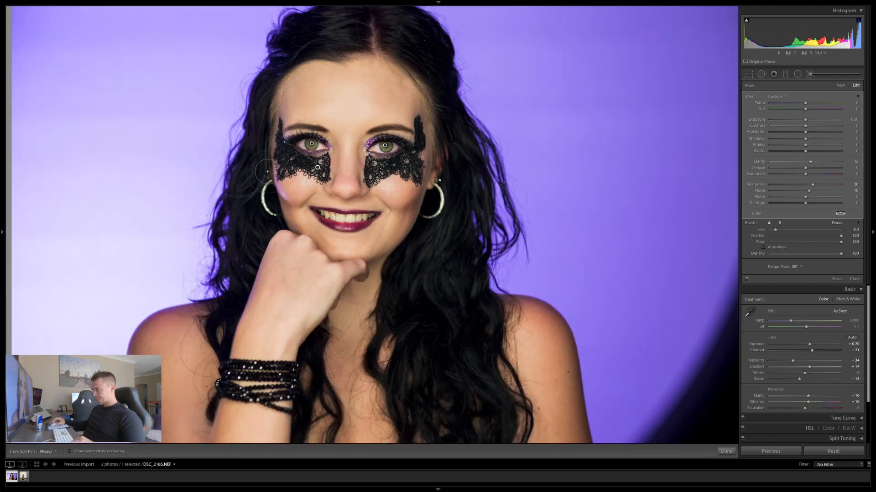
pyautogui.press('h')
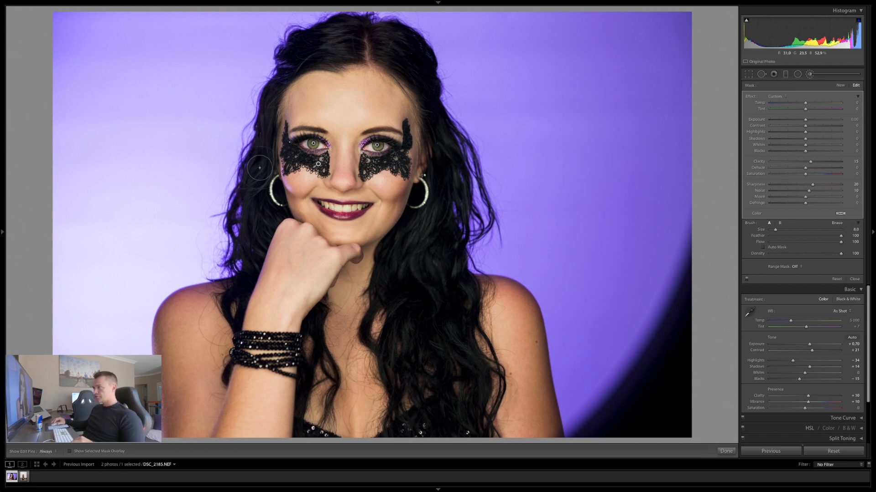
pyautogui.press('h')
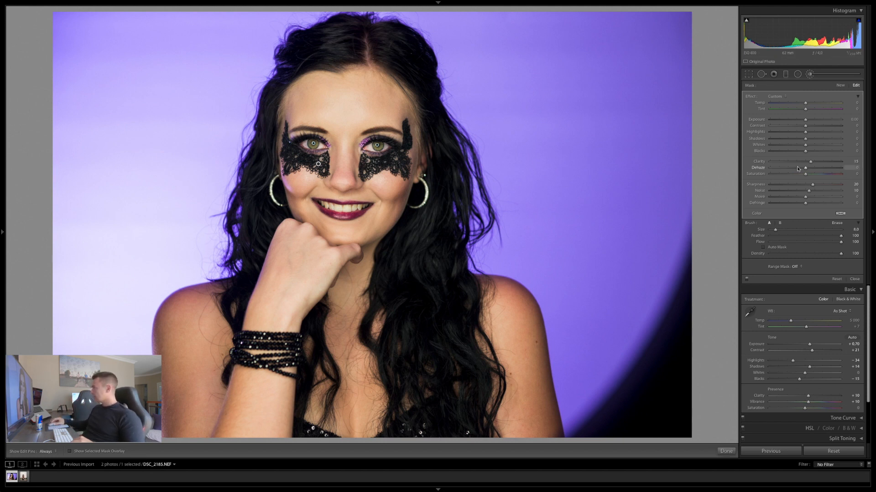
# Start a new brush adjustment with the Soften Skin preset and set its Exposure to -4.00 for painting the face.
pyautogui.click(838, 87)
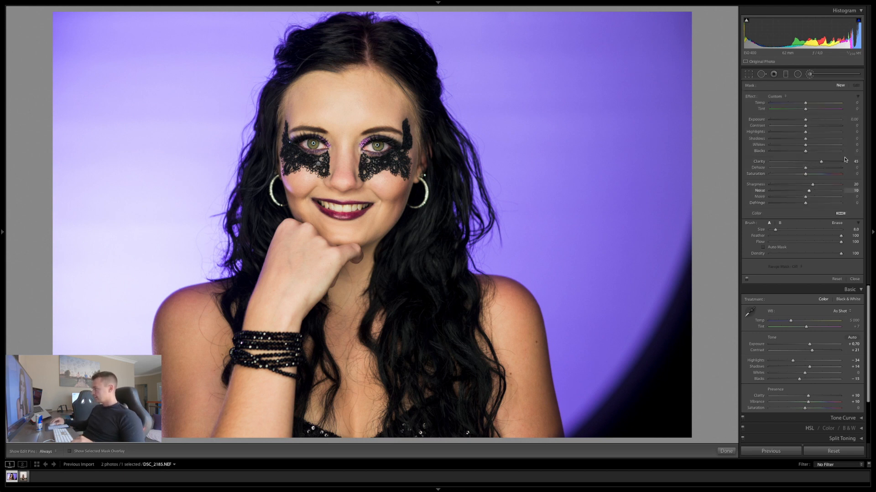
pyautogui.doubleClick(820, 162)
pyautogui.doubleClick(813, 186)
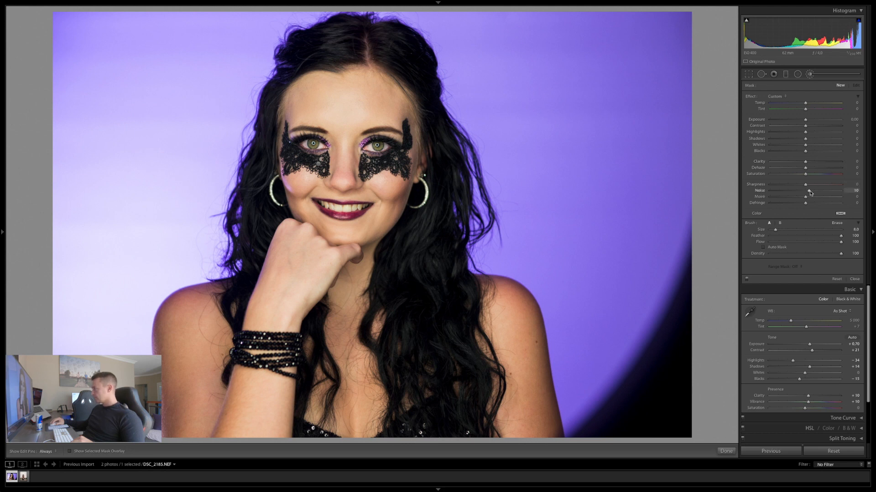
pyautogui.click(785, 98)
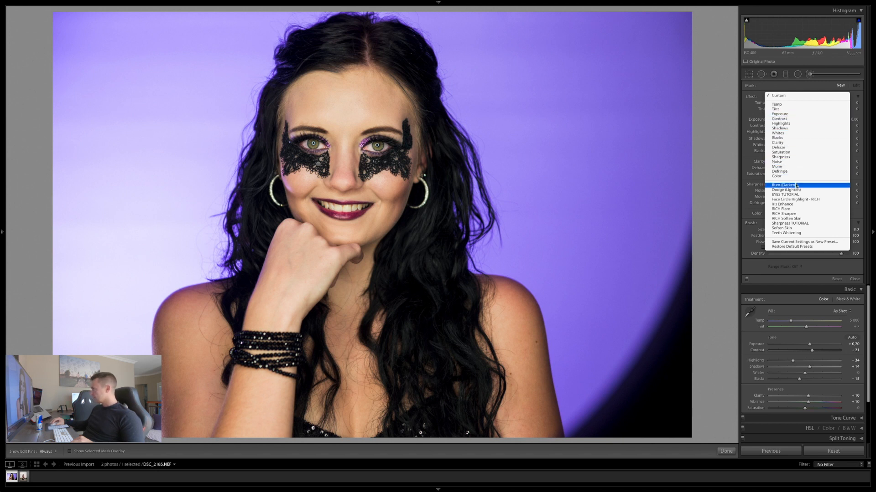
pyautogui.click(782, 214)
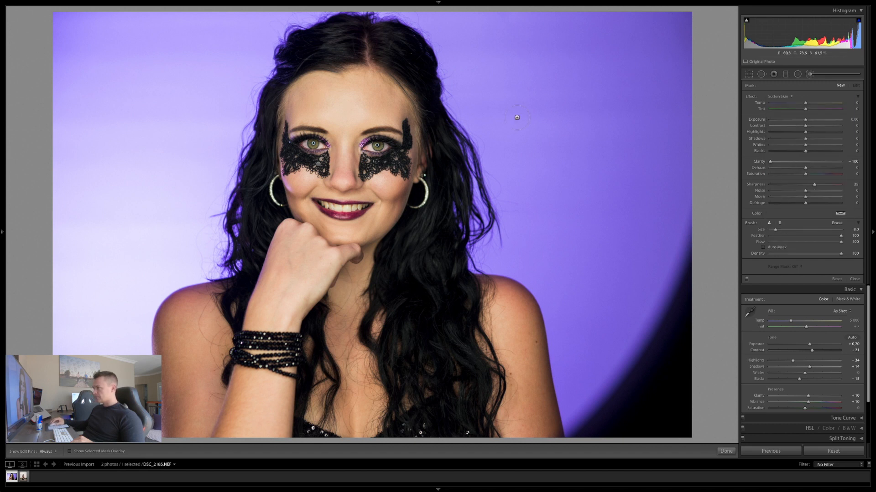
pyautogui.click(345, 100)
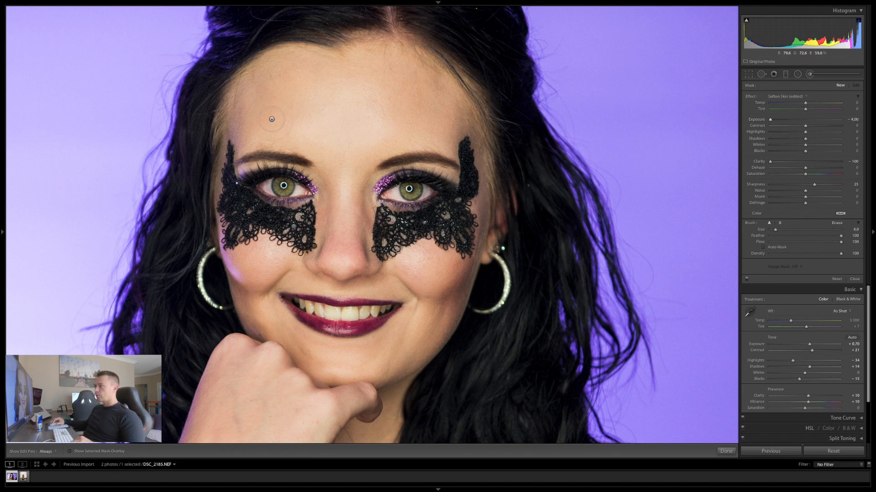
# Paint the skin mask over the forehead, nose, cheeks and chin, leaving out the eyes, lace and lips.
pyautogui.press('h')
pyautogui.moveTo(270, 119)
pyautogui.mouseDown()
pyautogui.moveTo(323, 65)
pyautogui.moveTo(387, 60)
pyautogui.moveTo(346, 58)
pyautogui.moveTo(395, 64)
pyautogui.moveTo(431, 87)
pyautogui.moveTo(447, 104)
pyautogui.moveTo(438, 123)
pyautogui.moveTo(445, 137)
pyautogui.moveTo(403, 135)
pyautogui.moveTo(347, 152)
pyautogui.moveTo(320, 136)
pyautogui.moveTo(260, 131)
pyautogui.moveTo(243, 119)
pyautogui.moveTo(234, 132)
pyautogui.moveTo(262, 82)
pyautogui.moveTo(306, 79)
pyautogui.moveTo(291, 88)
pyautogui.moveTo(375, 91)
pyautogui.moveTo(405, 105)
pyautogui.moveTo(420, 98)
pyautogui.mouseUp()
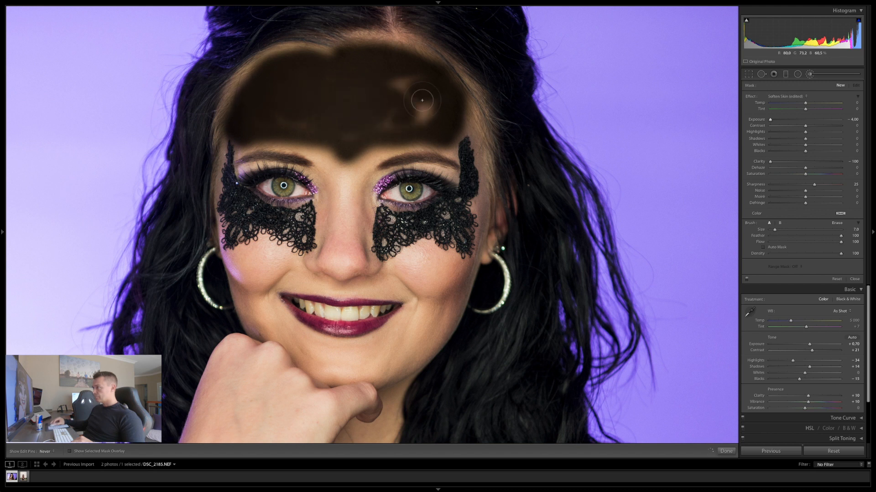
pyautogui.moveTo(334, 92)
pyautogui.mouseDown()
pyautogui.moveTo(311, 114)
pyautogui.moveTo(342, 185)
pyautogui.moveTo(368, 153)
pyautogui.moveTo(349, 228)
pyautogui.moveTo(356, 251)
pyautogui.moveTo(337, 256)
pyautogui.mouseUp()
pyautogui.press('h')
pyautogui.moveTo(285, 256)
pyautogui.mouseDown()
pyautogui.moveTo(249, 295)
pyautogui.moveTo(360, 370)
pyautogui.moveTo(422, 328)
pyautogui.moveTo(356, 376)
pyautogui.moveTo(421, 355)
pyautogui.moveTo(459, 269)
pyautogui.moveTo(426, 251)
pyautogui.moveTo(384, 279)
pyautogui.moveTo(401, 285)
pyautogui.moveTo(412, 321)
pyautogui.moveTo(422, 269)
pyautogui.moveTo(436, 287)
pyautogui.moveTo(419, 264)
pyautogui.moveTo(436, 281)
pyautogui.moveTo(434, 313)
pyautogui.moveTo(364, 376)
pyautogui.moveTo(335, 379)
pyautogui.moveTo(269, 337)
pyautogui.moveTo(237, 292)
pyautogui.moveTo(241, 256)
pyautogui.moveTo(281, 250)
pyautogui.moveTo(287, 273)
pyautogui.moveTo(277, 259)
pyautogui.mouseUp()
pyautogui.press('h')
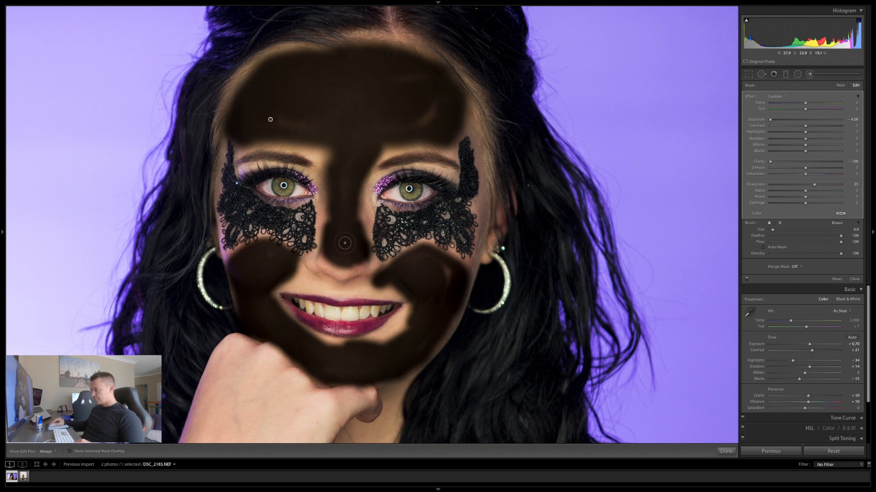
pyautogui.moveTo(333, 263)
pyautogui.mouseDown()
pyautogui.moveTo(331, 171)
pyautogui.moveTo(307, 139)
pyautogui.moveTo(321, 149)
pyautogui.moveTo(253, 136)
pyautogui.moveTo(281, 122)
pyautogui.mouseUp()
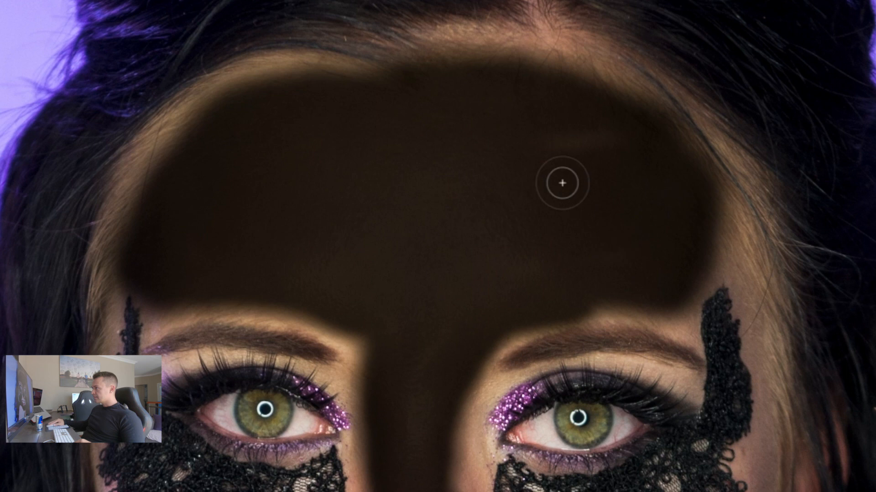
# Extend the darkened mask at the forehead's outer edge and over the eyebrow above the right-hand eye, resizing the brush.
pyautogui.scroll(8, 406, 224)
pyautogui.scroll(-3, 406, 223)
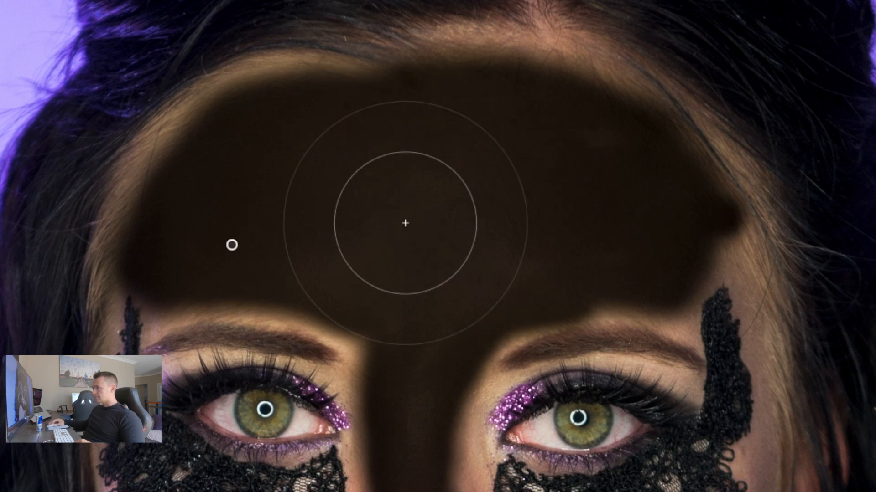
pyautogui.press('alt')
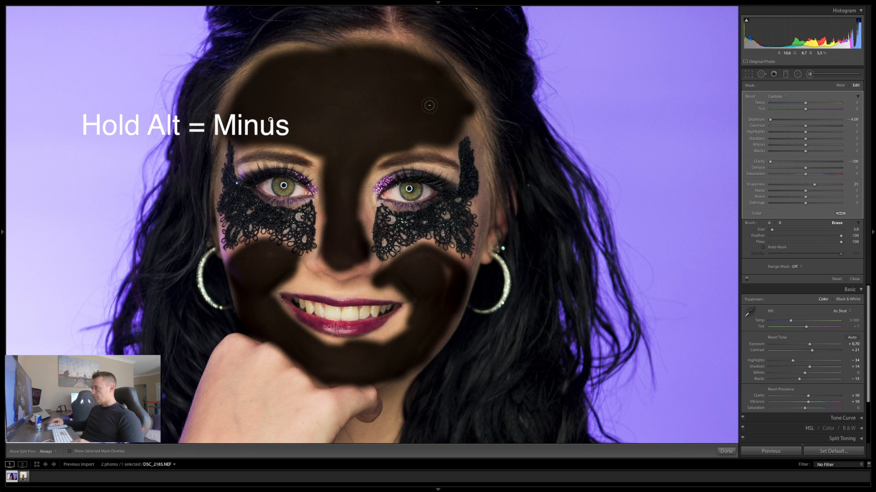
pyautogui.scroll(-5, 397, 127)
pyautogui.press('h')
pyautogui.moveTo(426, 144)
pyautogui.mouseDown()
pyautogui.moveTo(404, 158)
pyautogui.moveTo(447, 172)
pyautogui.mouseUp()
# Erase the mask spill from the eyebrow above the right-hand eye, adjusting the eraser size.
pyautogui.press('alt')
pyautogui.scroll(4, 425, 183)
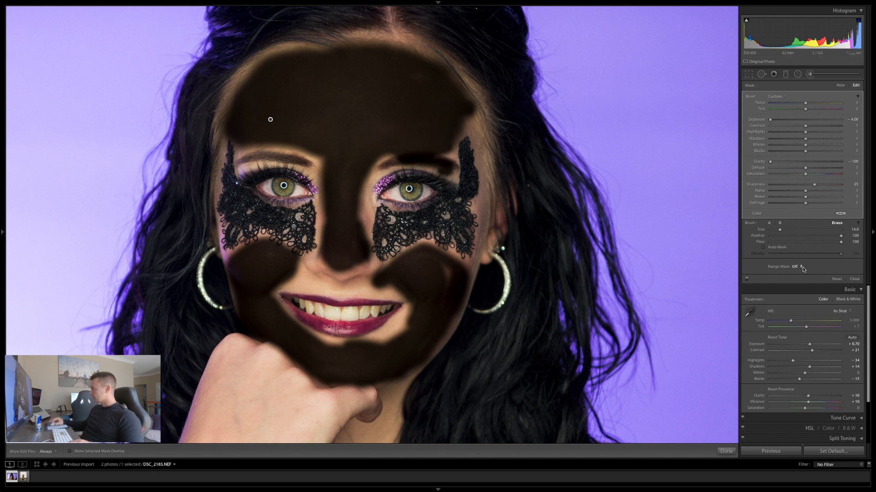
pyautogui.moveTo(779, 230); pyautogui.dragTo(791, 230)
pyautogui.scroll(-5, 392, 192)
pyautogui.scroll(-4, 389, 189)
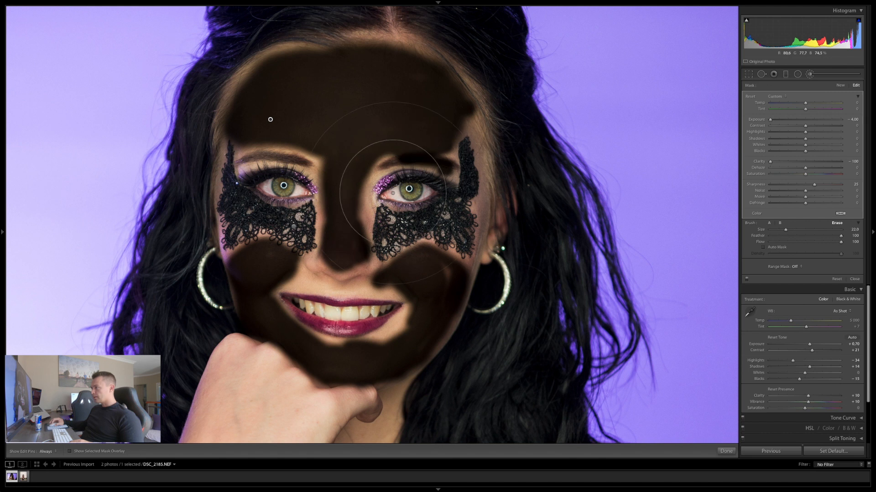
pyautogui.moveTo(413, 164)
pyautogui.mouseDown()
pyautogui.moveTo(403, 163)
pyautogui.moveTo(450, 170)
pyautogui.moveTo(443, 160)
pyautogui.moveTo(394, 163)
pyautogui.mouseUp()
pyautogui.press('h')
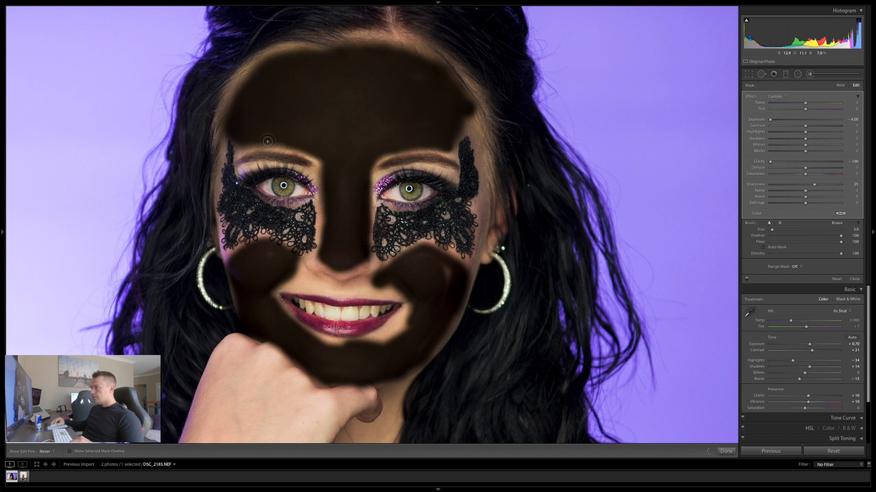
# Fill the unevenly covered patches of the skin mask on the forehead, cheek and chin with a size 3 brush.
pyautogui.press('h')
pyautogui.moveTo(268, 66)
pyautogui.mouseDown()
pyautogui.moveTo(370, 47)
pyautogui.moveTo(435, 68)
pyautogui.moveTo(464, 113)
pyautogui.moveTo(449, 137)
pyautogui.mouseUp()
pyautogui.press('h')
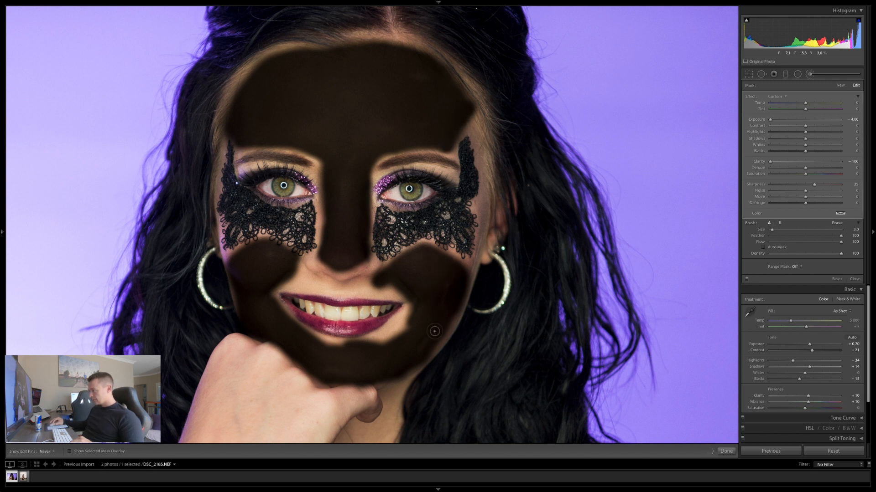
pyautogui.moveTo(418, 308)
pyautogui.mouseDown()
pyautogui.moveTo(379, 347)
pyautogui.moveTo(351, 352)
pyautogui.moveTo(405, 320)
pyautogui.moveTo(351, 355)
pyautogui.mouseUp()
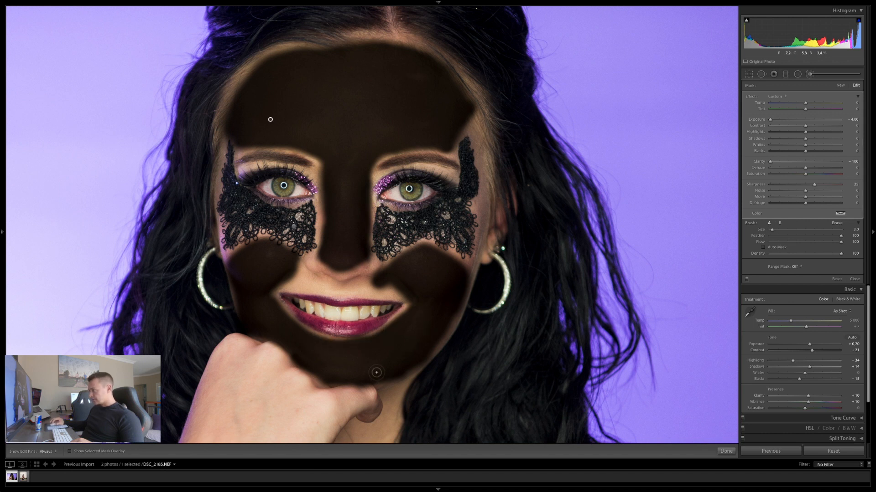
# Erase the mask around the lips with a size 6 eraser, and touch up the nose with a size 5 brush.
pyautogui.press('alt')
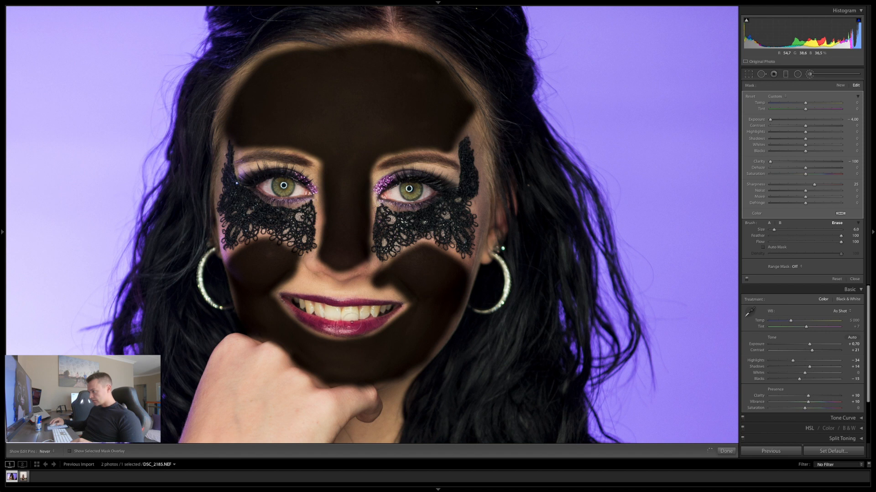
pyautogui.moveTo(336, 317); pyautogui.dragTo(326, 314)
pyautogui.moveTo(287, 274)
pyautogui.mouseDown()
pyautogui.moveTo(264, 274)
pyautogui.moveTo(288, 270)
pyautogui.mouseUp()
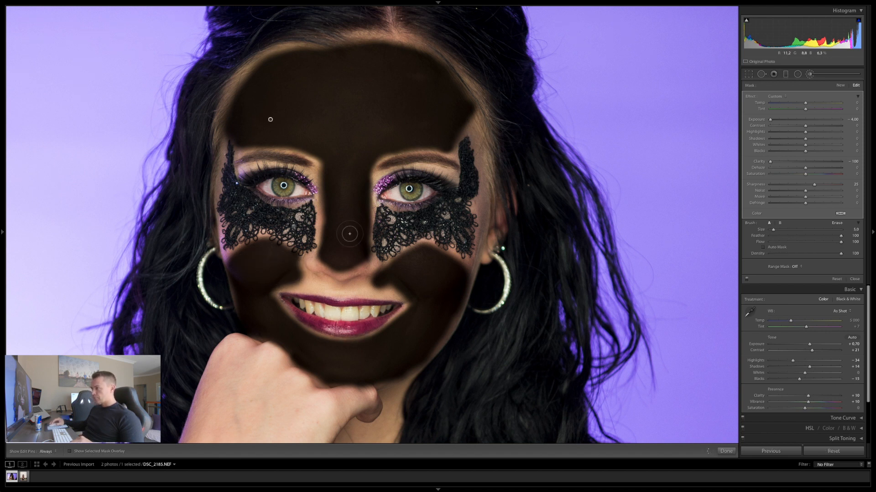
pyautogui.moveTo(332, 249)
pyautogui.mouseDown()
pyautogui.moveTo(339, 197)
pyautogui.moveTo(349, 193)
pyautogui.mouseUp()
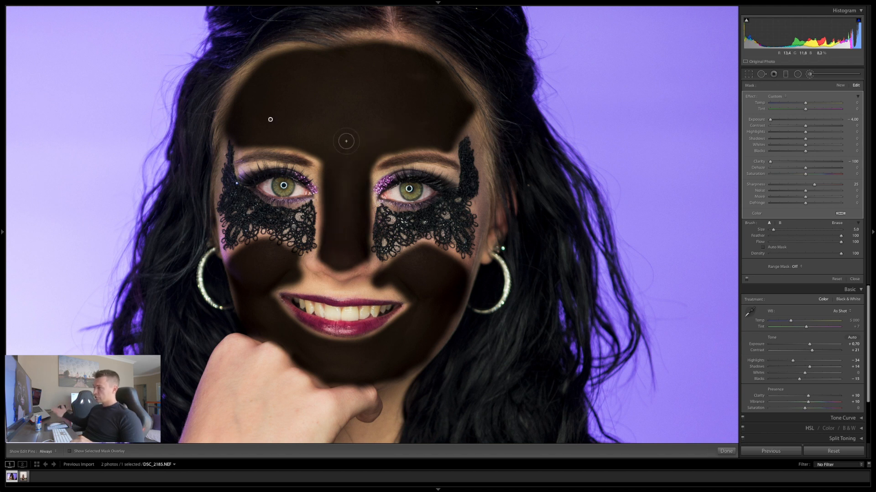
pyautogui.click(352, 359)
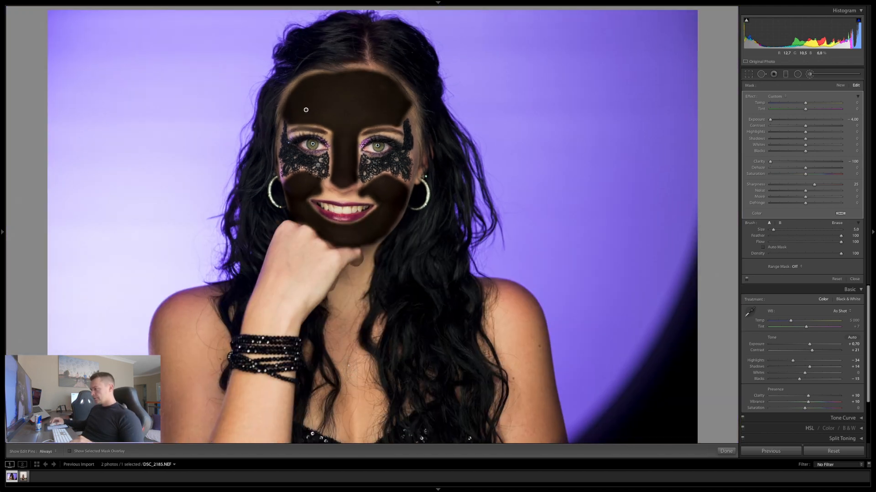
pyautogui.click(353, 136)
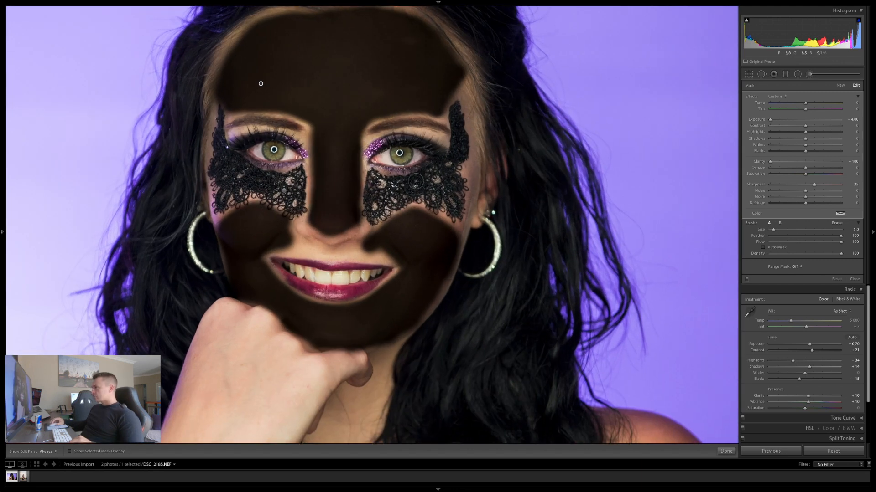
# Reset the face mask's Exposure to 0, and set its Clarity to -37, Sharpness to 11 and Noise to 5.
pyautogui.doubleClick(771, 119)
pyautogui.moveTo(770, 162); pyautogui.dragTo(776, 165)
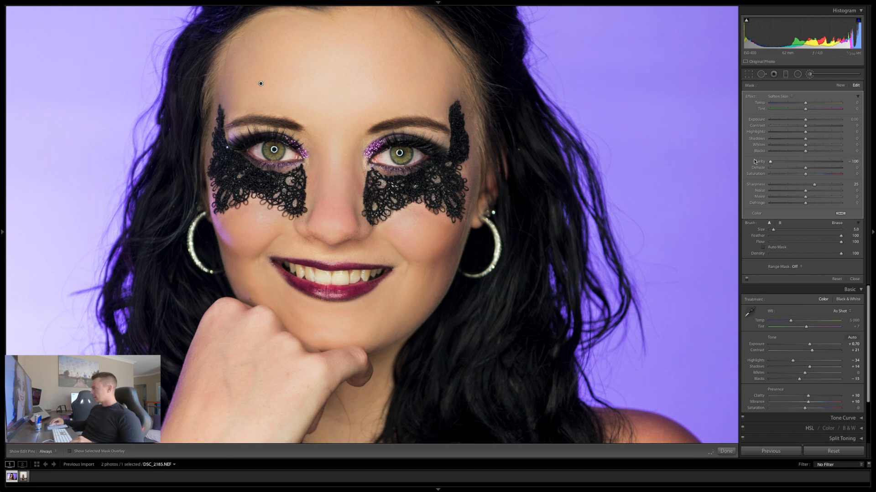
pyautogui.doubleClick(770, 162)
pyautogui.moveTo(665, 143); pyautogui.dragTo(699, 192)
pyautogui.doubleClick(812, 185)
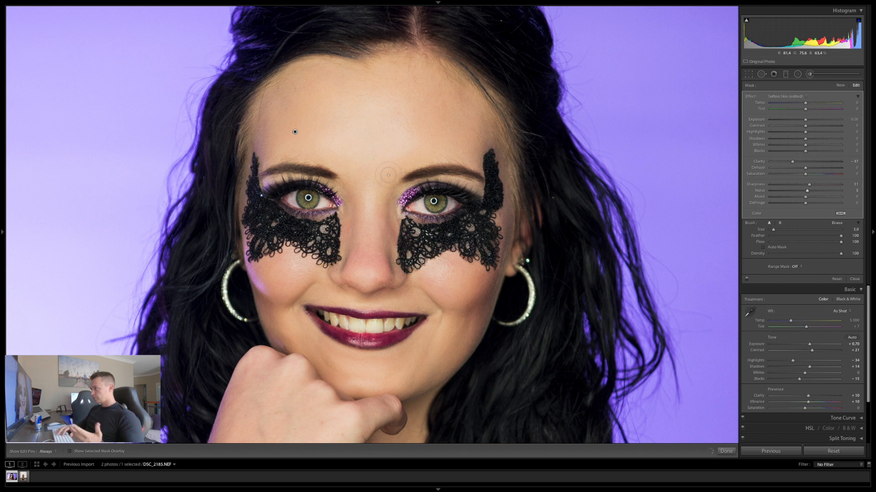
pyautogui.press('z')
# Paint a new softening mask with Clarity -62 and Sharpness 25 over the shoulders and arms, and finish brushing.
pyautogui.press('h')
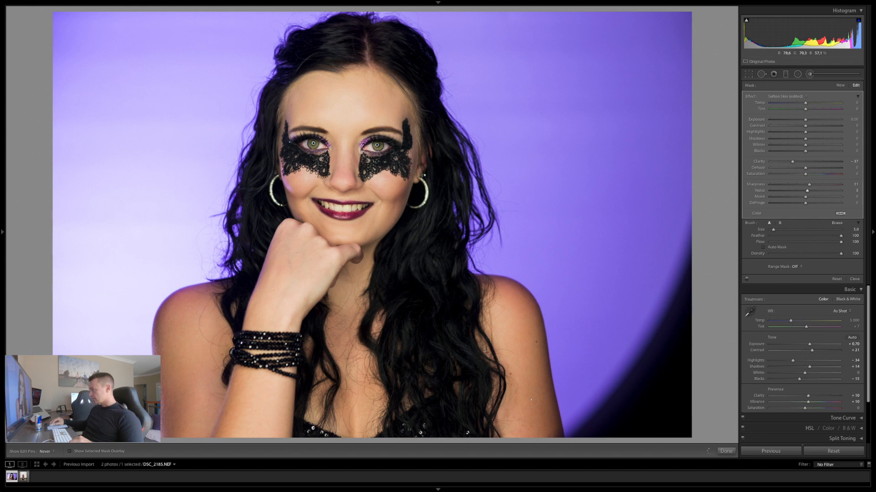
pyautogui.click(839, 86)
pyautogui.doubleClick(775, 120)
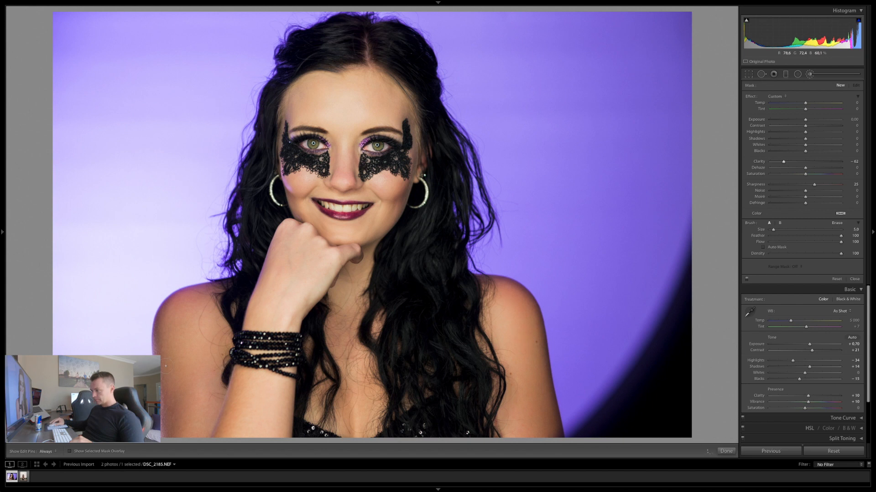
pyautogui.moveTo(165, 366)
pyautogui.mouseDown()
pyautogui.moveTo(180, 379)
pyautogui.moveTo(175, 358)
pyautogui.mouseUp()
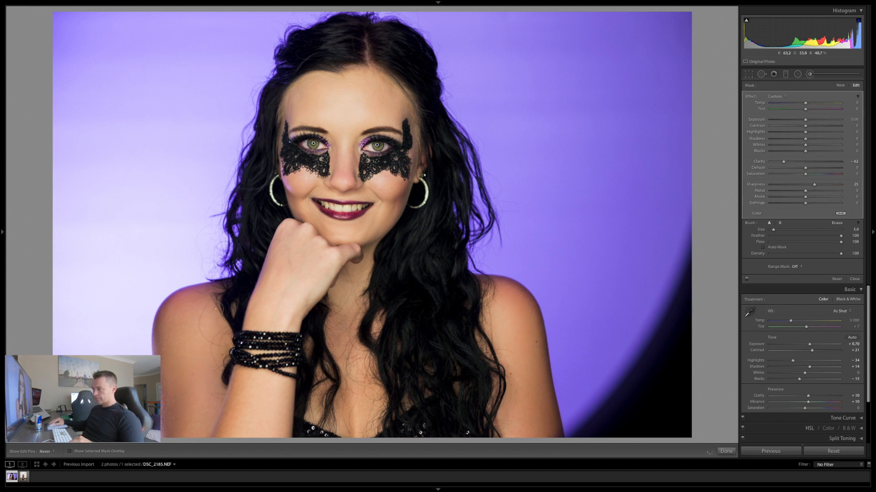
pyautogui.click(726, 451)
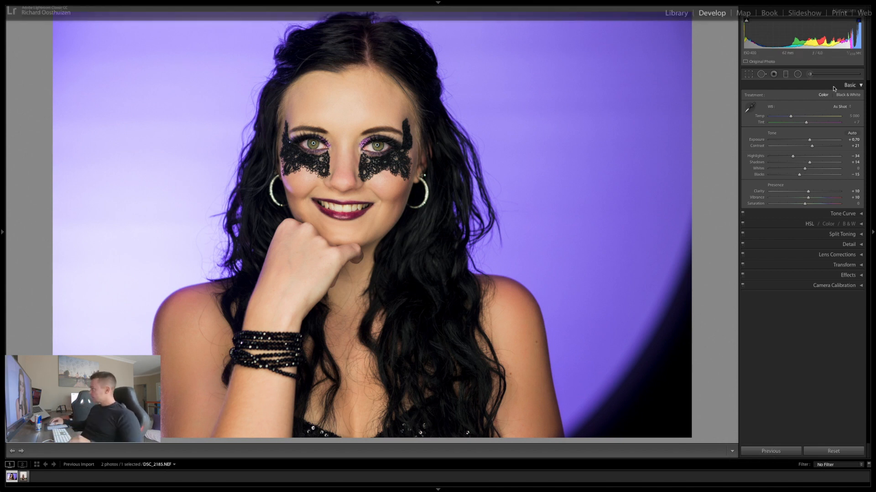
# Reopen the Adjustment Brush with Clarity at 0 and Shadows at 31, and try brightening the dark hair with it.
pyautogui.press('k')
pyautogui.doubleClick(785, 161)
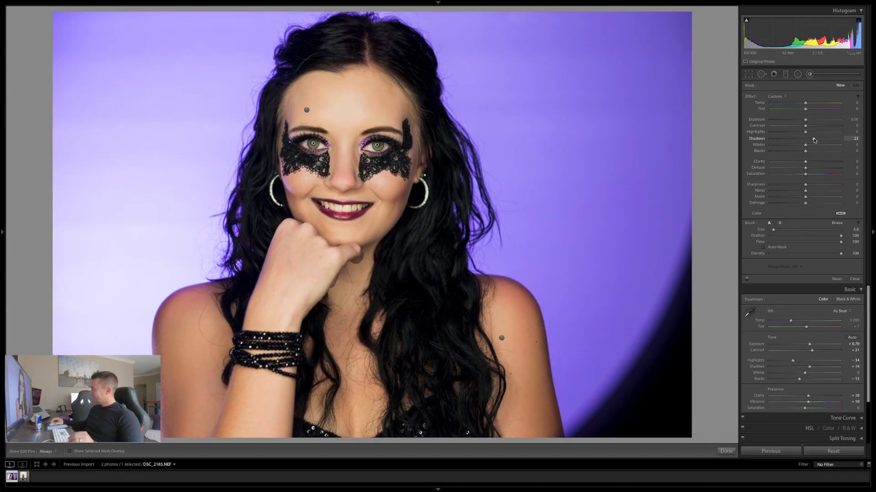
pyautogui.moveTo(814, 141); pyautogui.dragTo(822, 140)
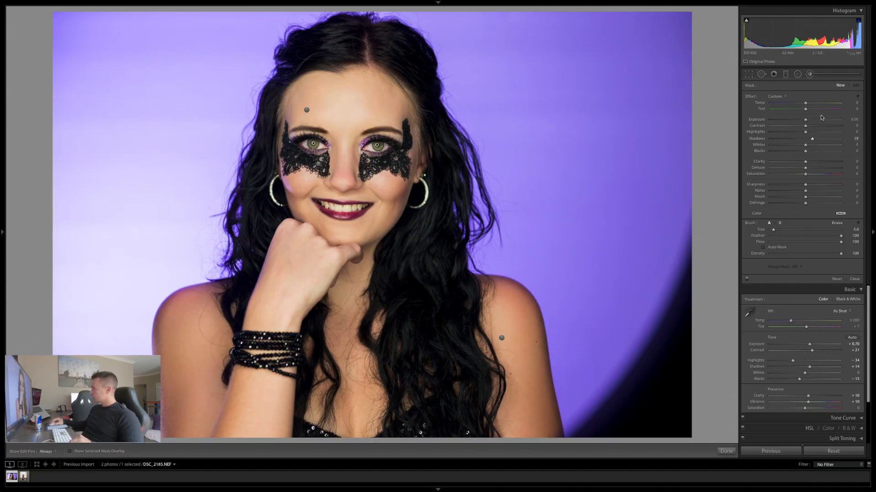
pyautogui.moveTo(819, 141); pyautogui.dragTo(816, 140)
pyautogui.press('h')
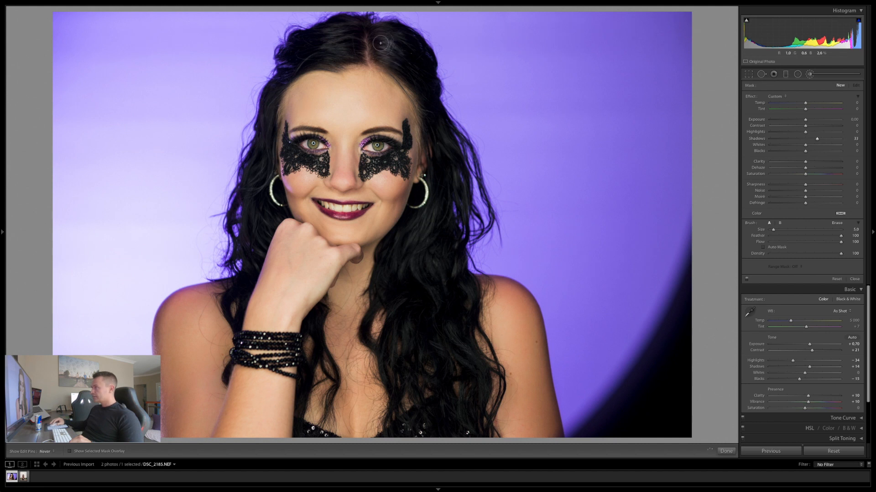
pyautogui.moveTo(447, 186)
pyautogui.mouseDown()
pyautogui.moveTo(392, 261)
pyautogui.moveTo(397, 306)
pyautogui.moveTo(451, 369)
pyautogui.mouseUp()
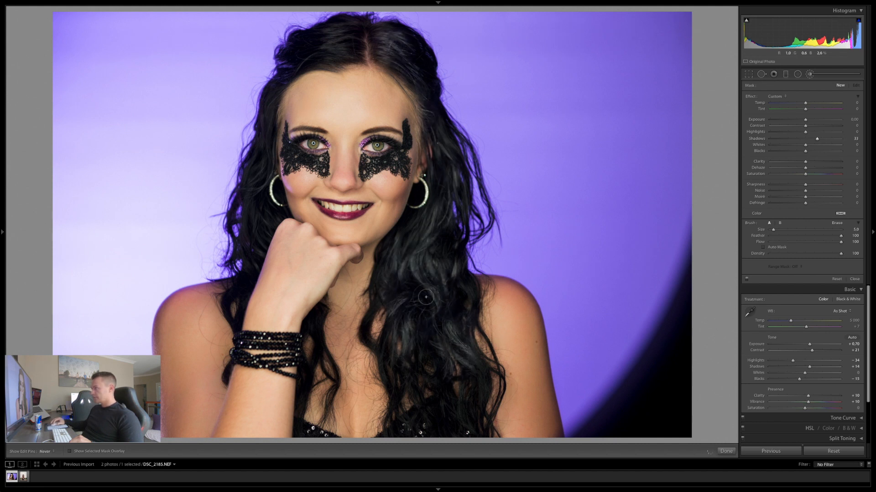
pyautogui.press('h')
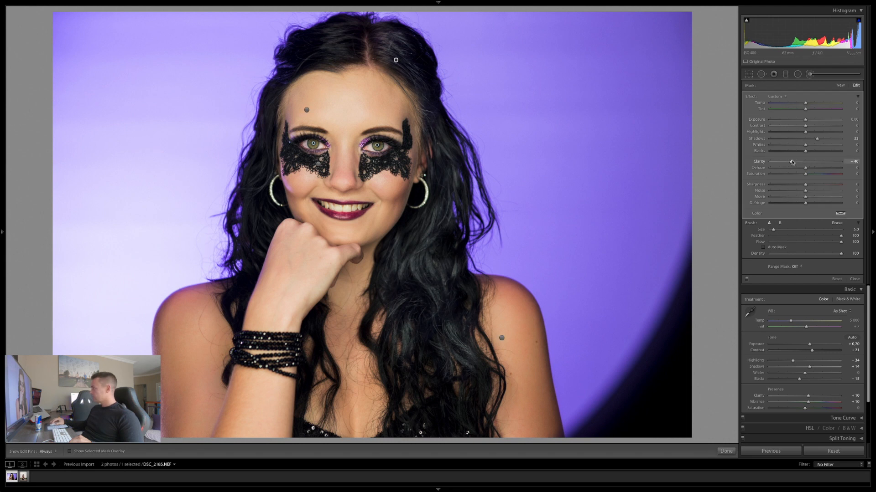
# Reset the hair mask's Clarity, lower its Blacks to -54, and compare the portrait before and after editing.
pyautogui.doubleClick(791, 162)
pyautogui.moveTo(789, 153); pyautogui.dragTo(783, 153)
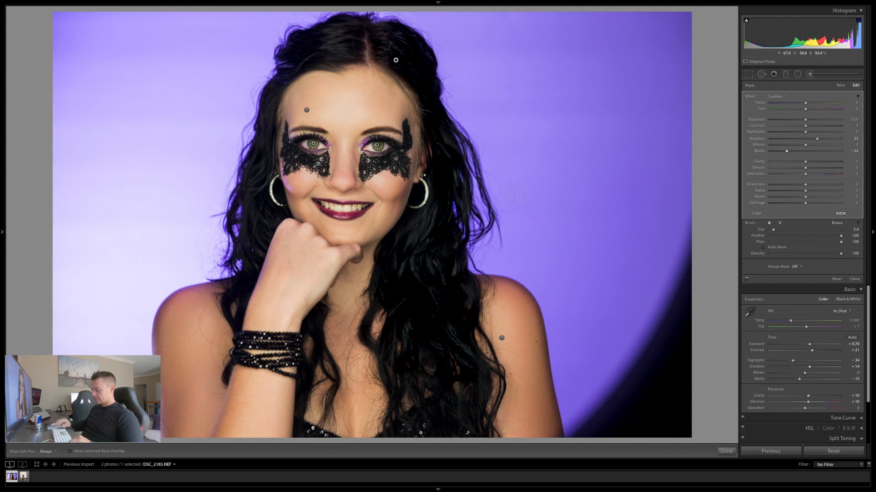
pyautogui.press('\\')
pyautogui.press('\\')
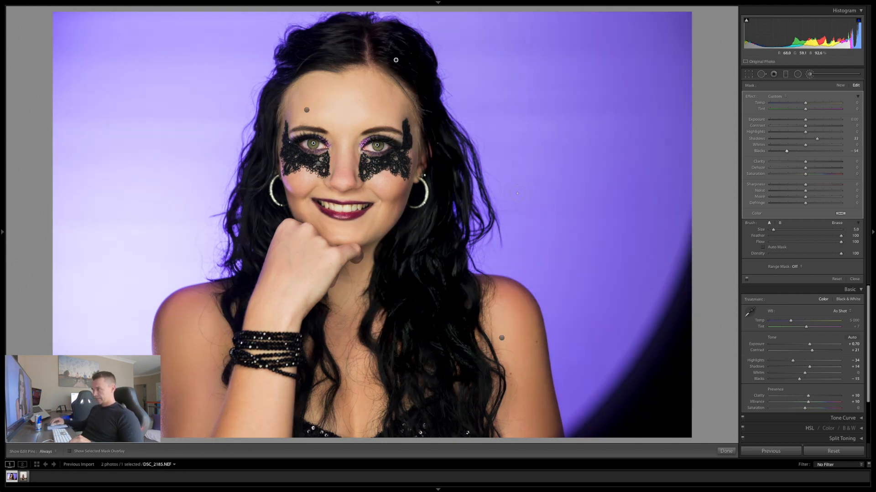
# Reset the hair mask's Blacks and Shadows to 0, and undo the hair adjustment.
pyautogui.doubleClick(786, 150)
pyautogui.doubleClick(817, 139)
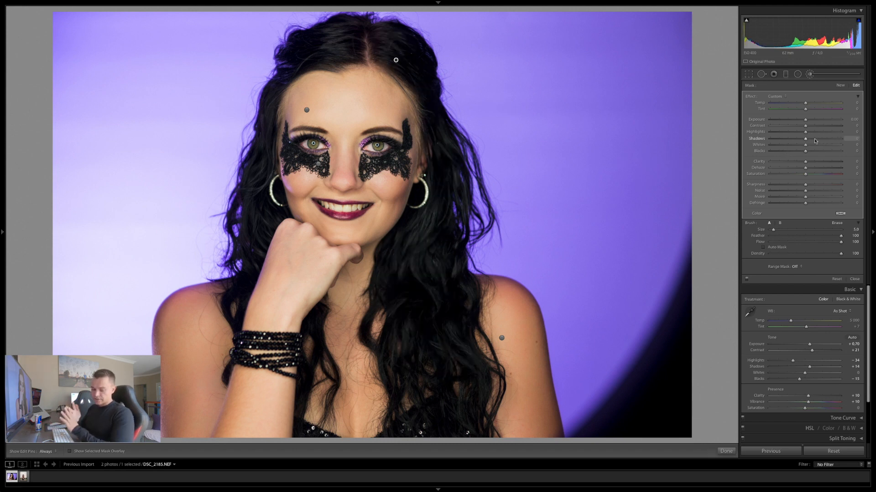
pyautogui.hotkey('ctrl', 'z')
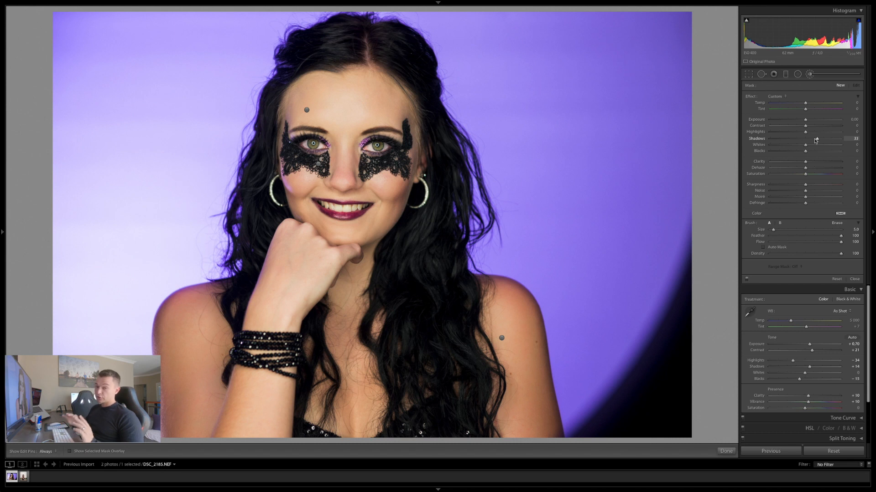
# Reopen the Adjustment Brush, reset Saturation, set Temp to -100, and try tinting the iris of the portrait's left-hand eye.
pyautogui.click(729, 452)
pyautogui.click(809, 75)
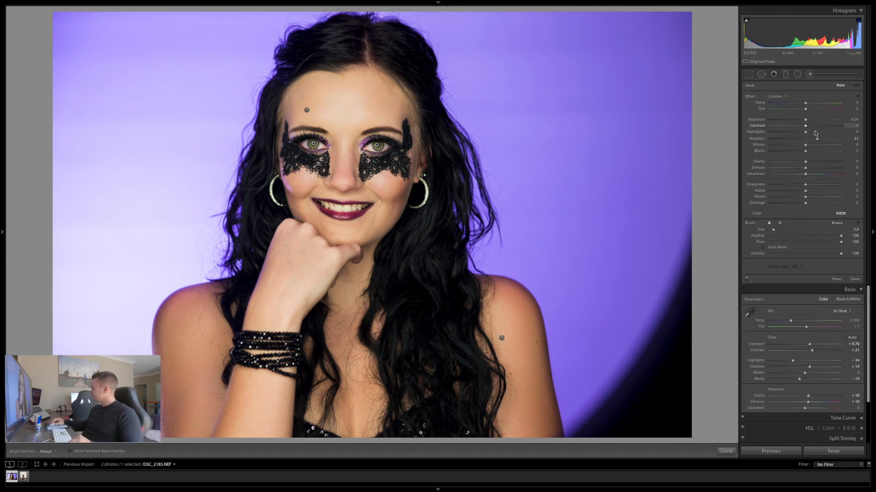
pyautogui.press('z')
pyautogui.moveTo(1, 241)
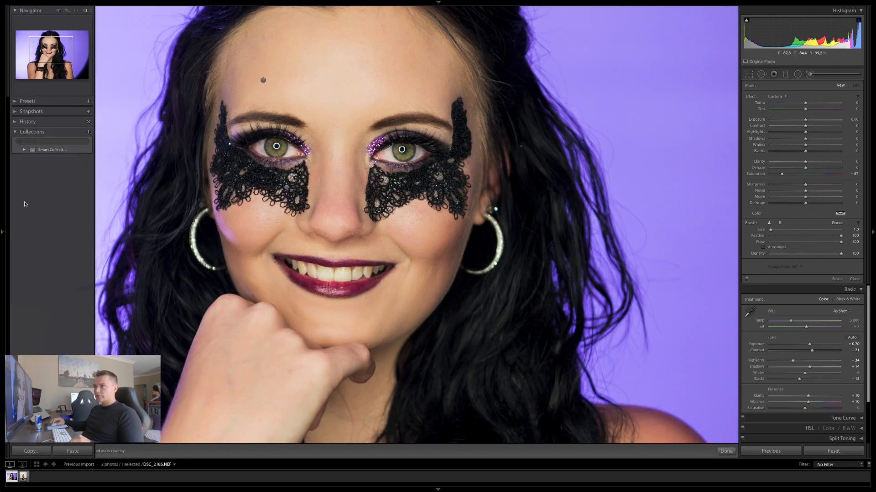
pyautogui.click(80, 11)
pyautogui.moveTo(235, 62); pyautogui.dragTo(356, 200)
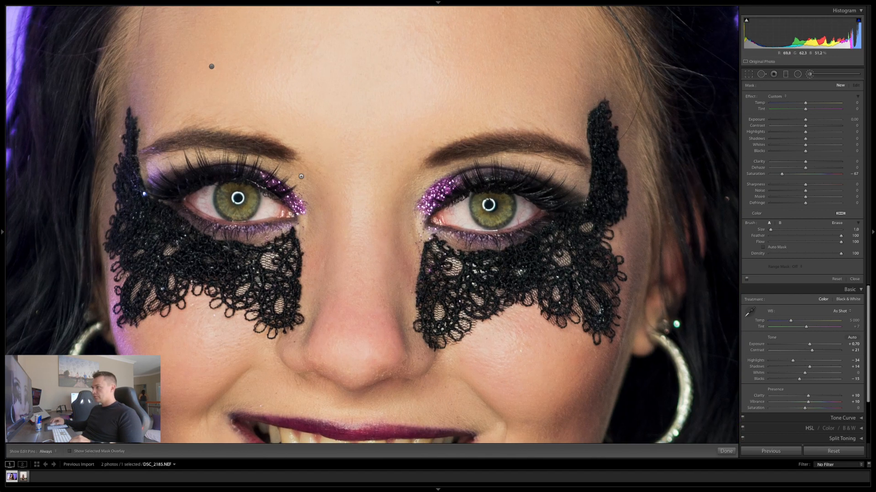
pyautogui.doubleClick(783, 175)
pyautogui.moveTo(805, 103); pyautogui.dragTo(770, 103)
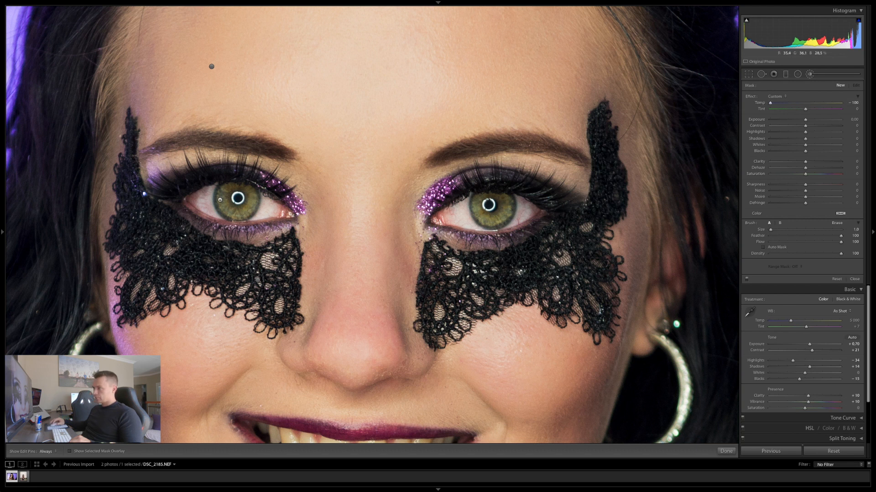
pyautogui.moveTo(233, 195)
pyautogui.mouseDown()
pyautogui.moveTo(228, 203)
pyautogui.moveTo(227, 189)
pyautogui.moveTo(247, 190)
pyautogui.moveTo(242, 203)
pyautogui.mouseUp()
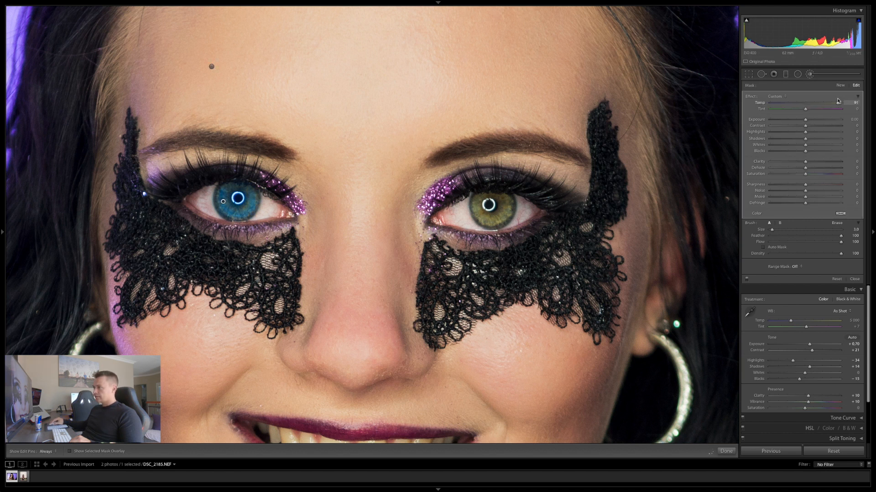
# Try the iris mask with Temp reset to 0 and raised Clarity, then remove it and inspect the eyes.
pyautogui.moveTo(800, 106)
pyautogui.mouseDown()
pyautogui.moveTo(810, 111)
pyautogui.moveTo(797, 111)
pyautogui.mouseUp()
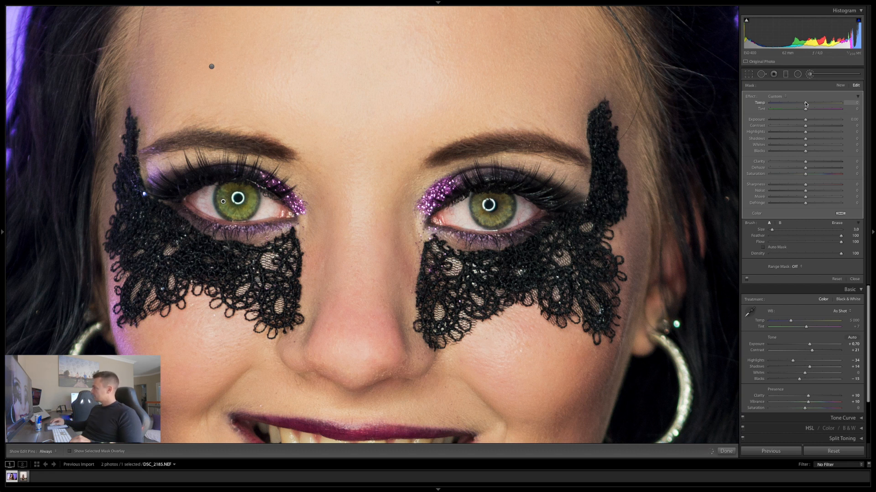
pyautogui.moveTo(805, 162); pyautogui.dragTo(816, 162)
pyautogui.click(809, 139)
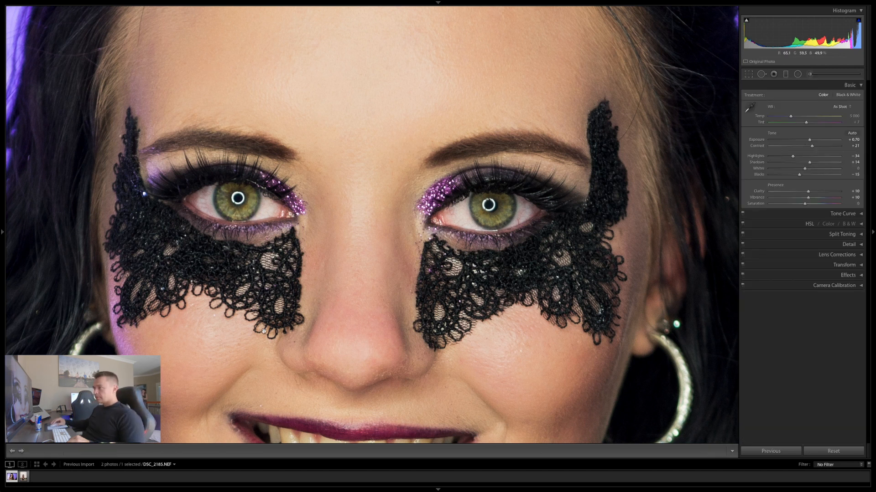
pyautogui.click(293, 239)
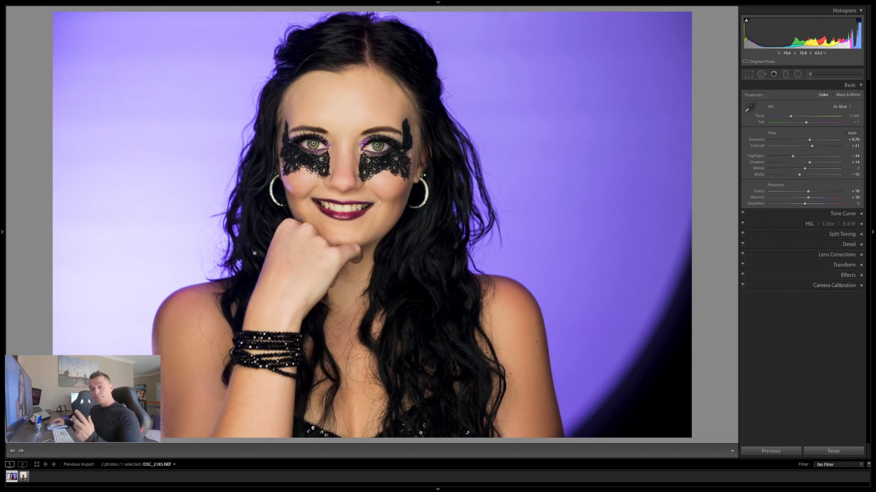
pyautogui.click(318, 141)
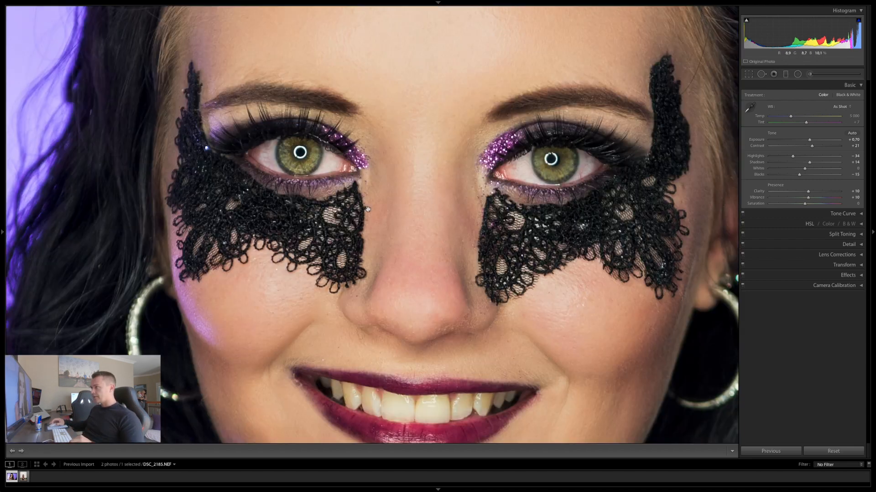
pyautogui.click(437, 161)
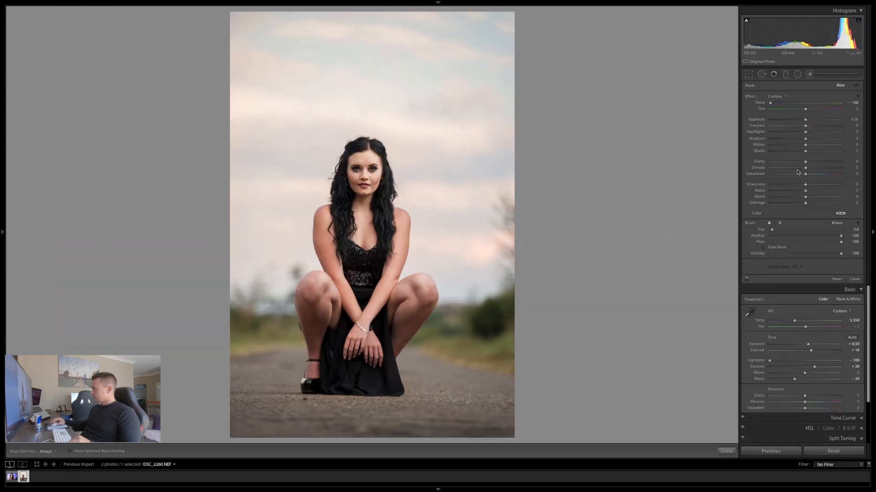
# On DSC_2260.NEF, load the RICH Soften Skin effect and paint it over the crouching woman's skin with Clarity at -66.
pyautogui.click(856, 290)
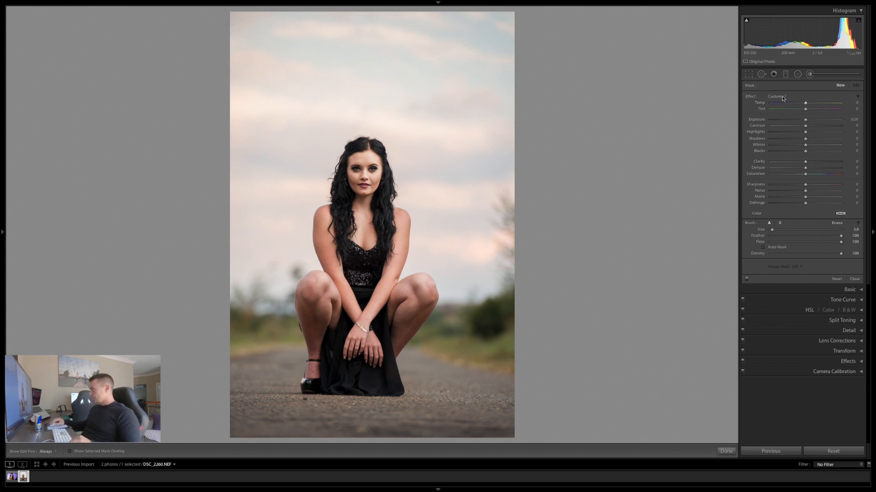
pyautogui.click(783, 97)
pyautogui.click(781, 220)
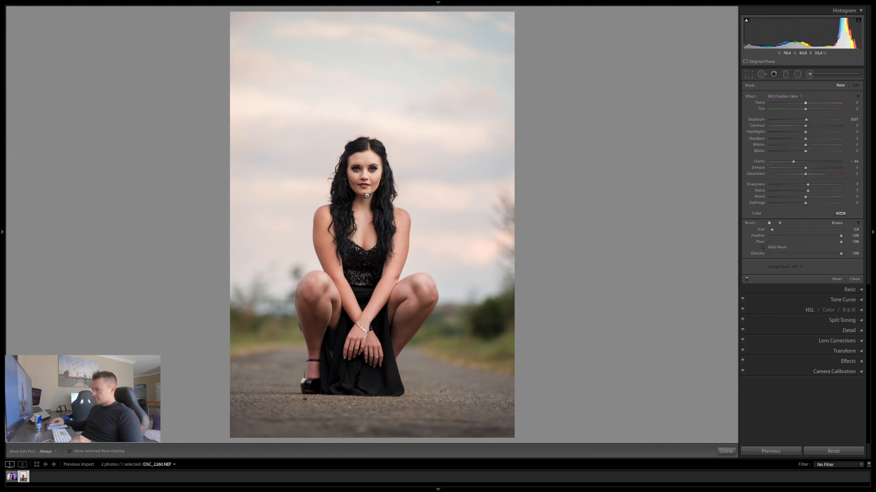
pyautogui.click(320, 311)
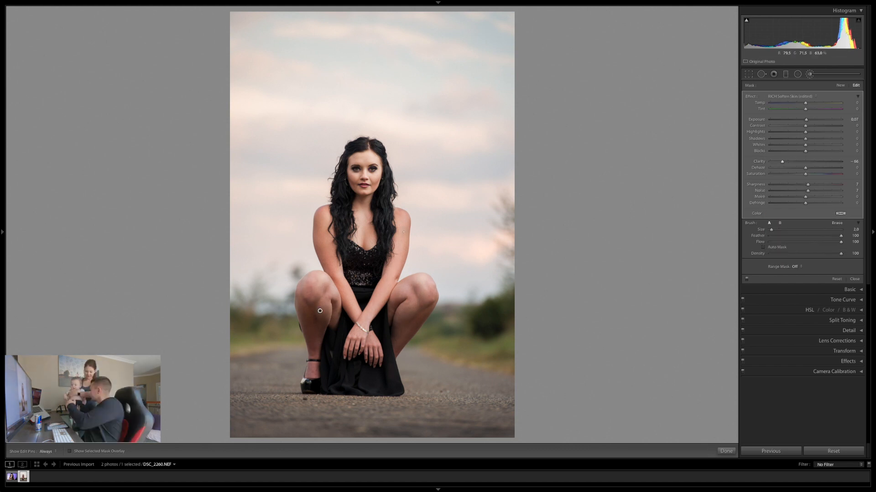
pyautogui.press('h')
pyautogui.moveTo(319, 214); pyautogui.dragTo(330, 276)
pyautogui.click(320, 271)
pyautogui.moveTo(605, 130); pyautogui.dragTo(586, 292)
pyautogui.moveTo(501, 137); pyautogui.dragTo(483, 315)
pyautogui.press(']')
pyautogui.moveTo(429, 169); pyautogui.dragTo(497, 173)
# Soften more of the woman's skin with a new RICH Soften Skin mask and larger brush, and compare before and after editing.
pyautogui.click(840, 85)
pyautogui.click(792, 96)
pyautogui.click(791, 92)
pyautogui.press(']')
pyautogui.press(']')
pyautogui.press(']')
pyautogui.press(']')
pyautogui.press(']')
pyautogui.moveTo(397, 324); pyautogui.dragTo(366, 86)
pyautogui.click(342, 304)
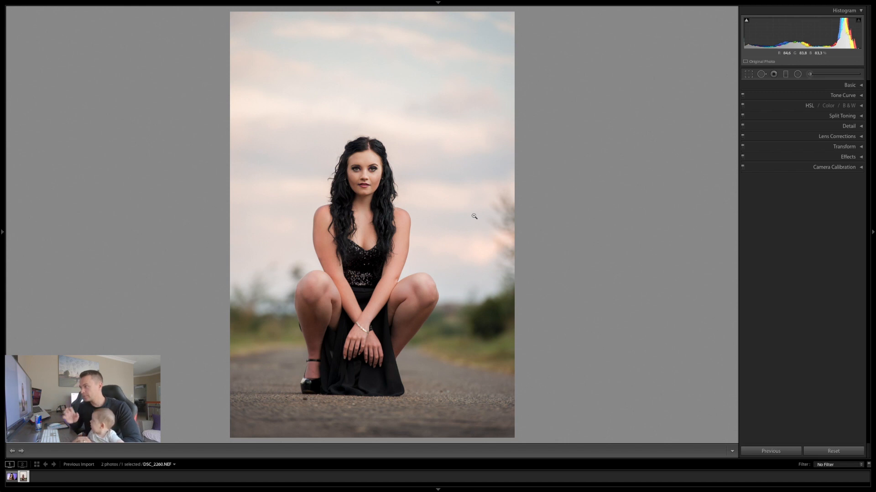
pyautogui.press('\\')
pyautogui.press('\\')
pyautogui.press('\\')
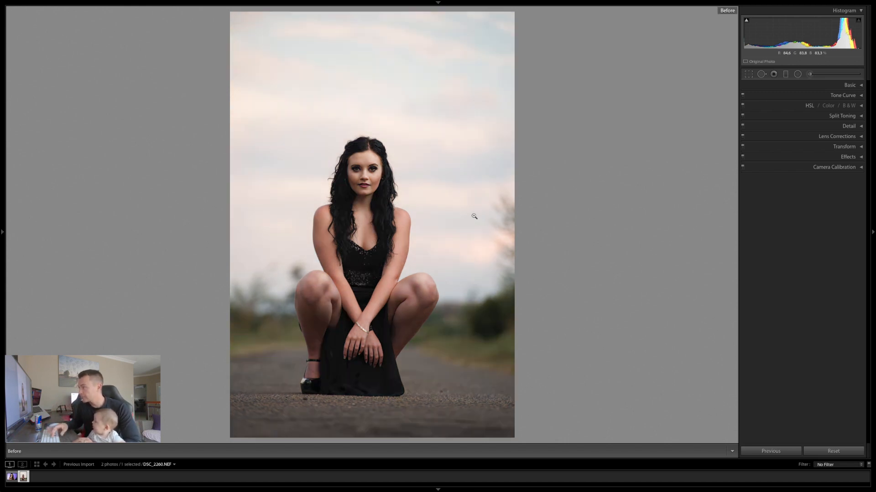
pyautogui.press('\\')
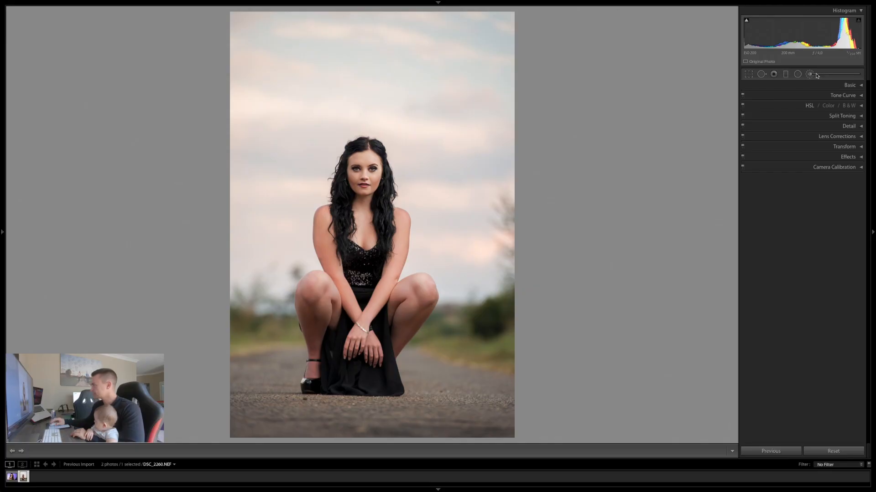
# Reopen the Adjustment Brush and reset its Clarity, Sharpness and Noise to 0.
pyautogui.click(810, 73)
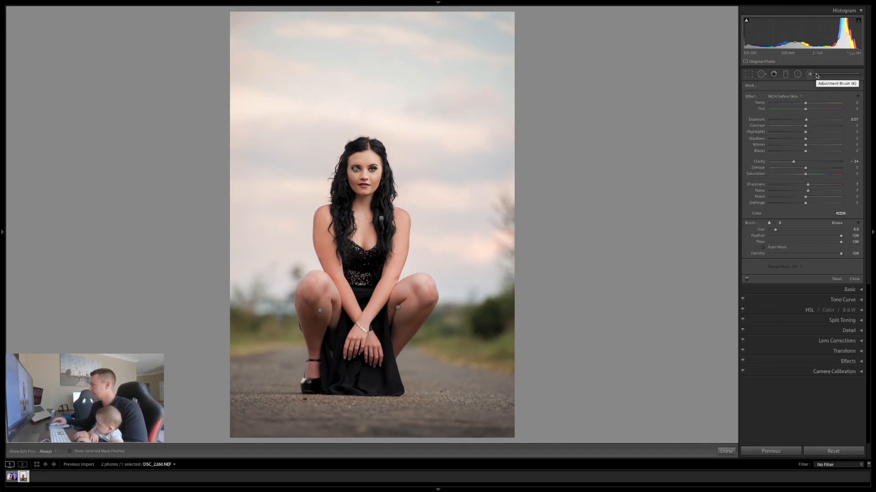
pyautogui.doubleClick(793, 162)
pyautogui.doubleClick(807, 184)
pyautogui.doubleClick(811, 191)
# Enlarge the brush, set Temp to -100, and paint a cooling mask across the sky.
pyautogui.moveTo(795, 105); pyautogui.dragTo(788, 103)
pyautogui.scroll(5, 354, 55)
pyautogui.moveTo(354, 55)
pyautogui.mouseDown()
pyautogui.moveTo(431, 37)
pyautogui.moveTo(196, 45)
pyautogui.moveTo(603, 43)
pyautogui.moveTo(350, 39)
pyautogui.moveTo(167, 52)
pyautogui.moveTo(163, 43)
pyautogui.moveTo(465, 51)
pyautogui.moveTo(567, 86)
pyautogui.moveTo(525, 79)
pyautogui.mouseUp()
pyautogui.moveTo(788, 103); pyautogui.dragTo(769, 103)
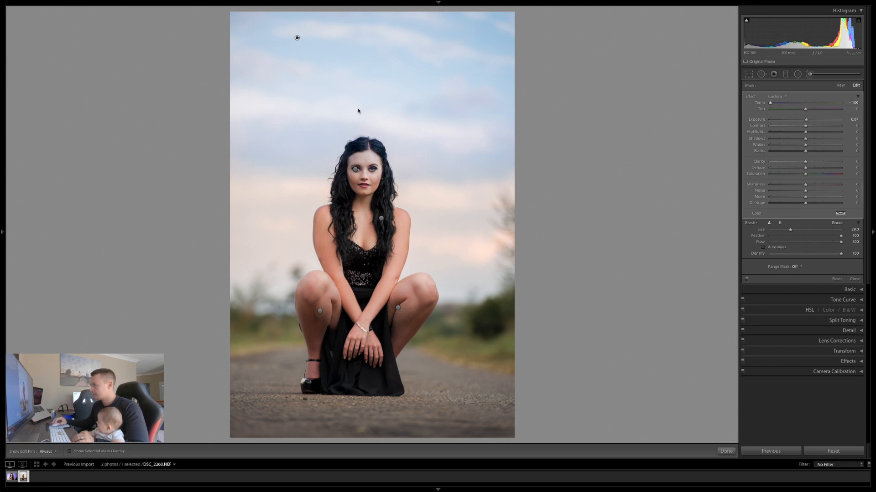
pyautogui.moveTo(469, 94)
pyautogui.mouseDown()
pyautogui.moveTo(327, 103)
pyautogui.moveTo(448, 59)
pyautogui.moveTo(409, 171)
pyautogui.mouseUp()
# Erase the cooling mask from the woman and lower scene with a large brush, and compare before and after editing.
pyautogui.press('alt')
pyautogui.scroll(10, 274, 260)
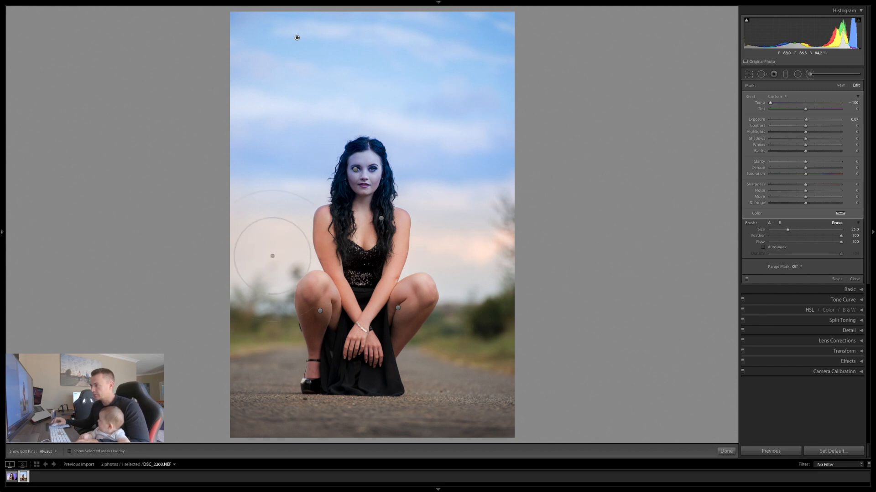
pyautogui.scroll(2, 267, 274)
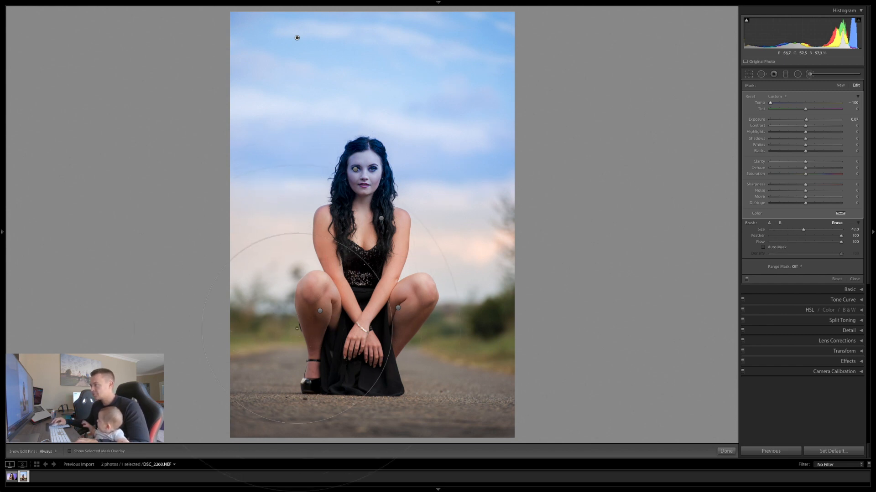
pyautogui.press('h')
pyautogui.moveTo(192, 309)
pyautogui.mouseDown()
pyautogui.moveTo(420, 313)
pyautogui.moveTo(307, 312)
pyautogui.moveTo(322, 336)
pyautogui.moveTo(283, 323)
pyautogui.moveTo(584, 328)
pyautogui.mouseUp()
pyautogui.scroll(3, 329, 321)
pyautogui.press('h')
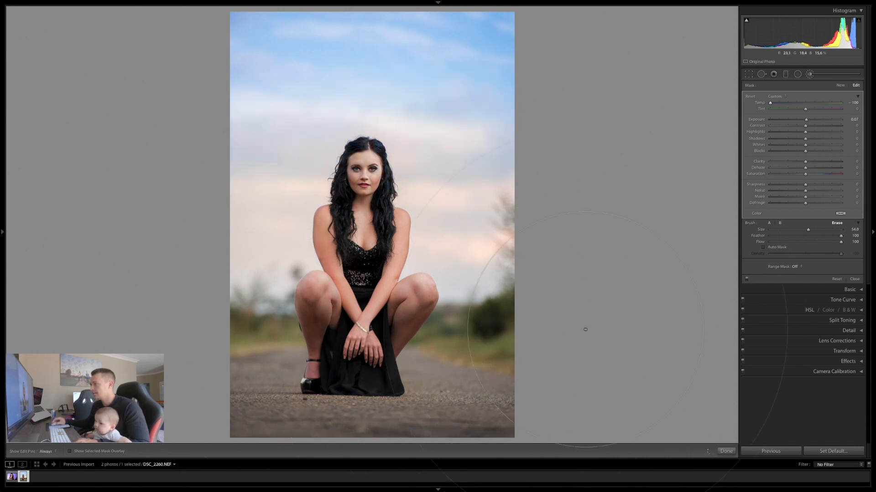
pyautogui.press('alt')
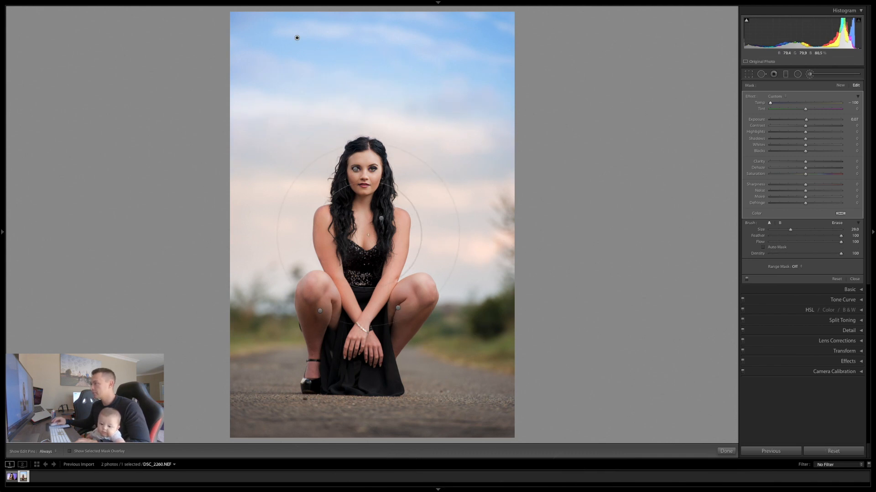
pyautogui.scroll(-10, 363, 184)
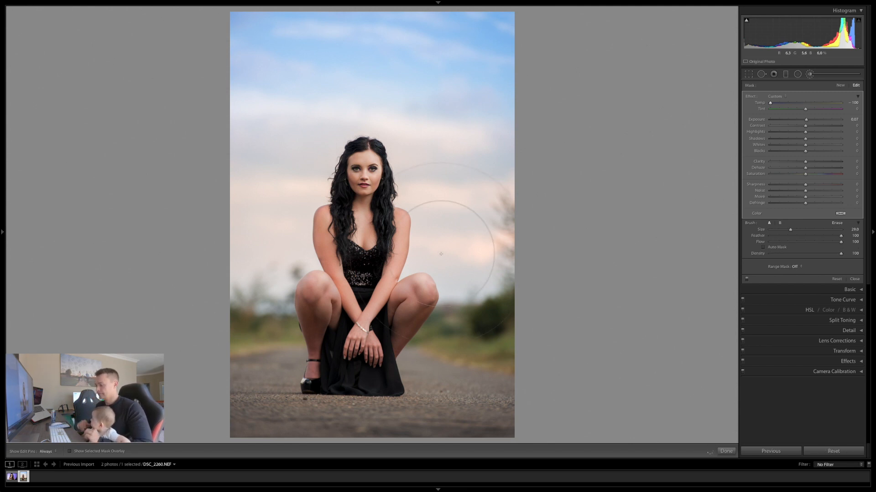
pyautogui.press('\\')
pyautogui.press('\\')
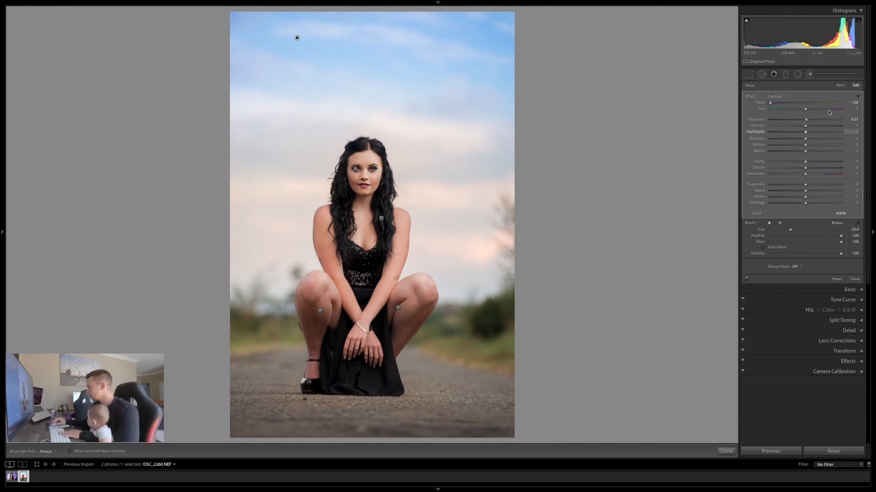
# Paint a new mask with Temp 10 and Tint -59 over the grass on both sides of the road, and finish brushing.
pyautogui.click(840, 86)
pyautogui.moveTo(770, 103); pyautogui.dragTo(810, 105)
pyautogui.scroll(-10, 475, 341)
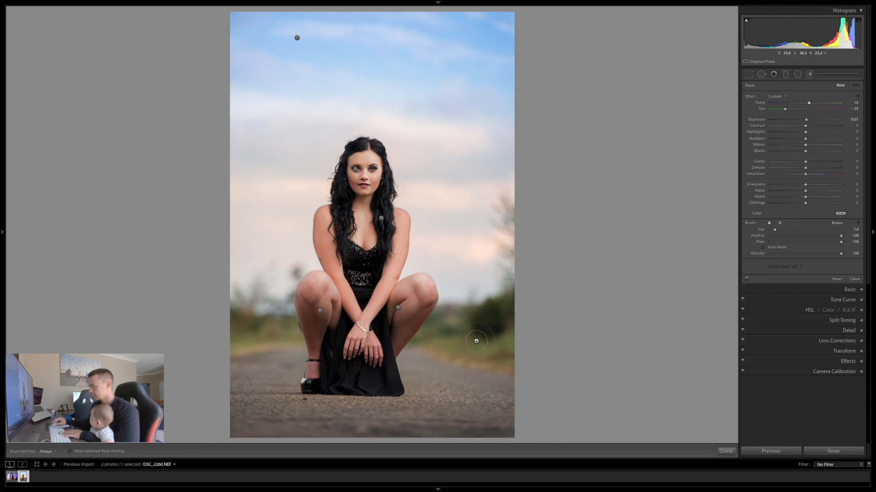
pyautogui.press('h')
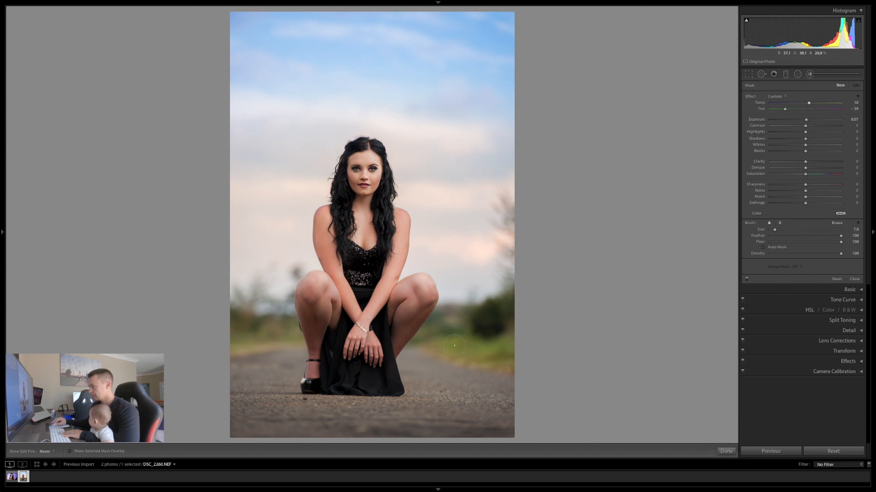
pyautogui.press('h')
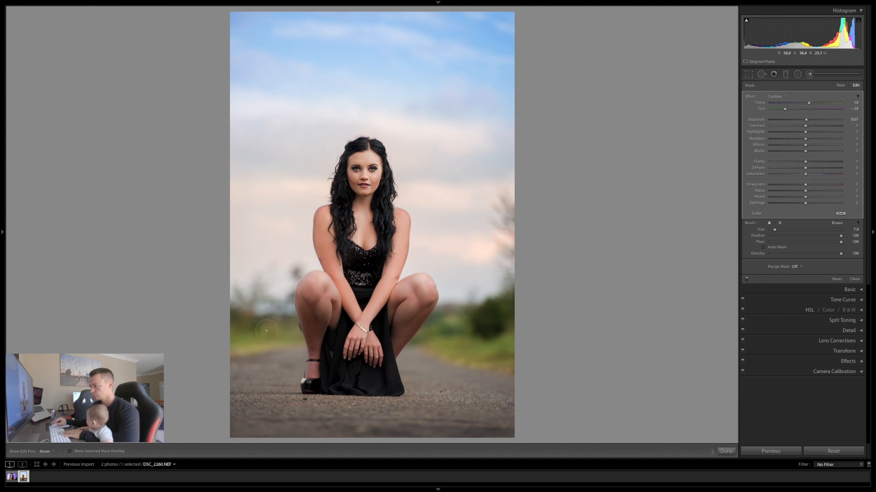
pyautogui.press('h')
pyautogui.press('[')
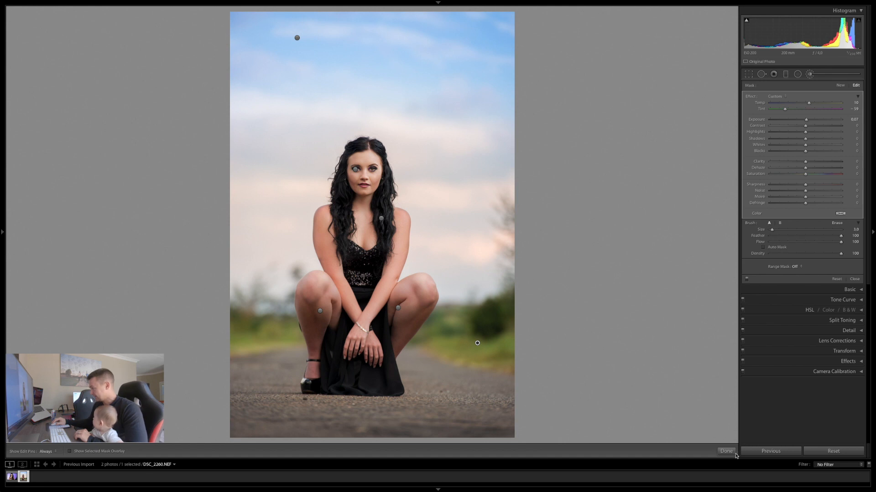
pyautogui.click(711, 451)
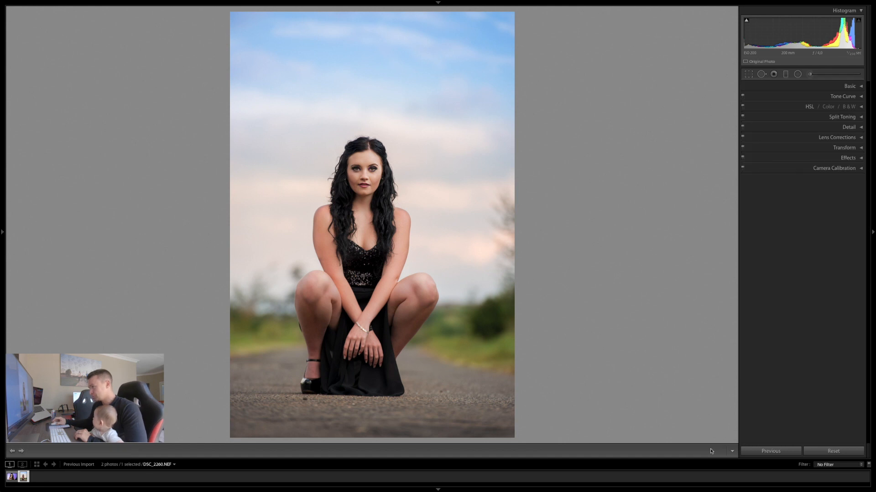
# Delete the sky's cooling mask and choose a blue brush color with Hue 212 for a new mask.
pyautogui.click(808, 74)
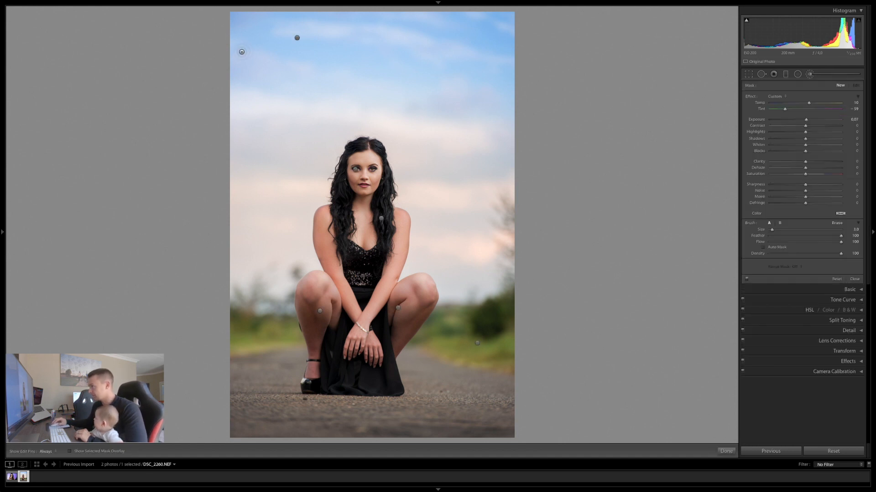
pyautogui.click(296, 38)
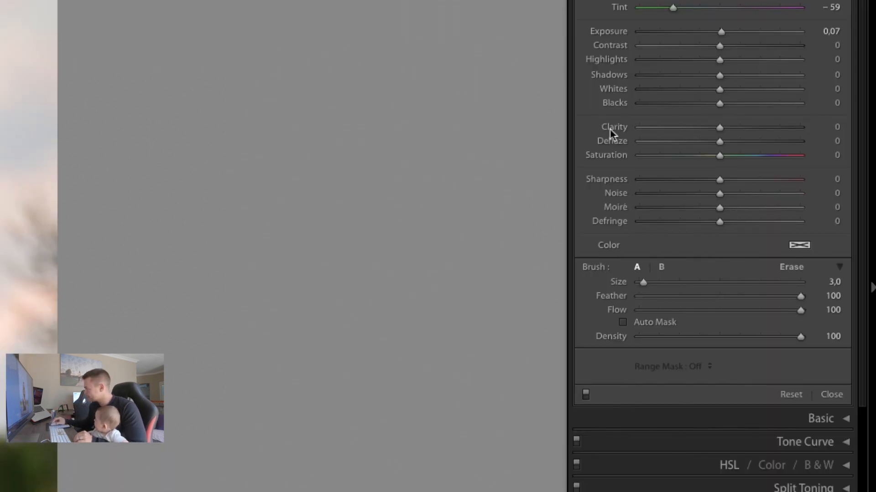
pyautogui.click(799, 246)
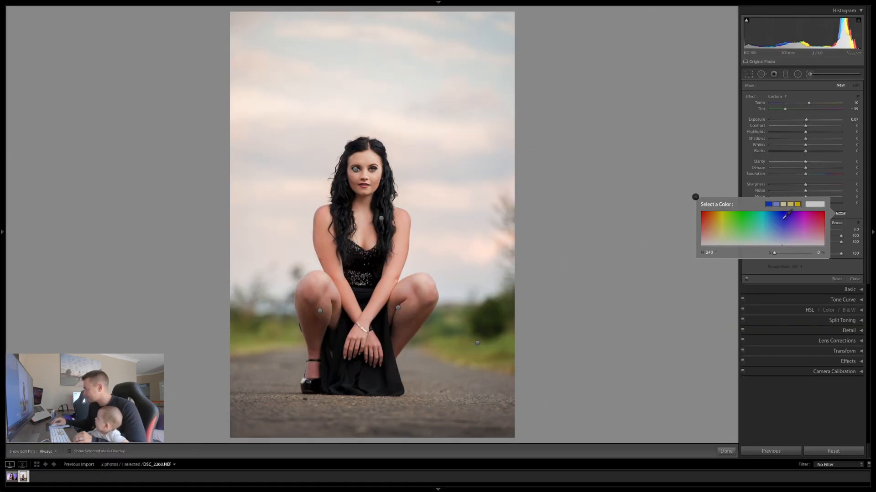
pyautogui.click(648, 253)
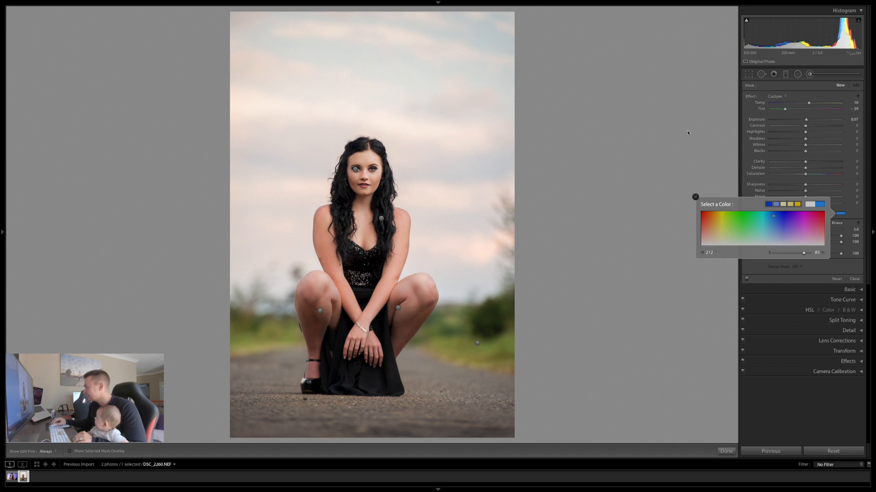
# Reset Temp and Tint to 0, enlarge the brush to 13, and paint the blue color across the upper sky.
pyautogui.click(785, 111)
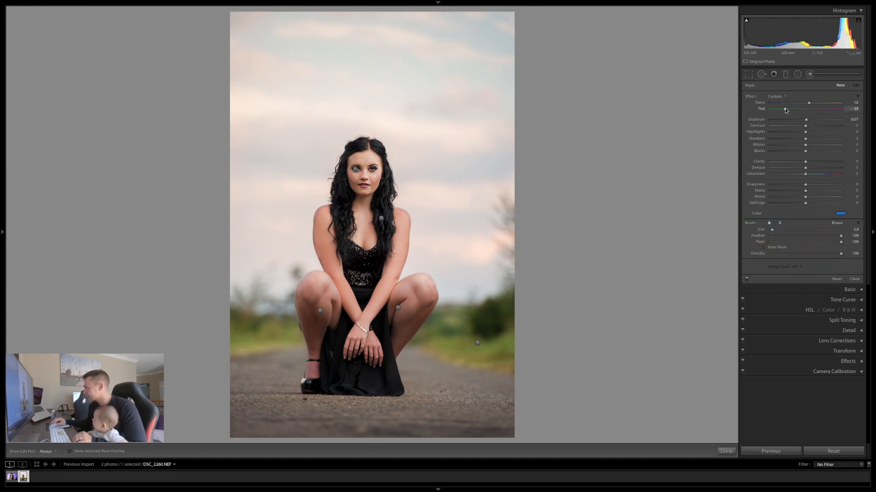
pyautogui.doubleClick(808, 104)
pyautogui.scroll(10, 286, 30)
pyautogui.press('h')
pyautogui.moveTo(231, 29)
pyautogui.mouseDown()
pyautogui.moveTo(487, 31)
pyautogui.moveTo(465, 30)
pyautogui.mouseUp()
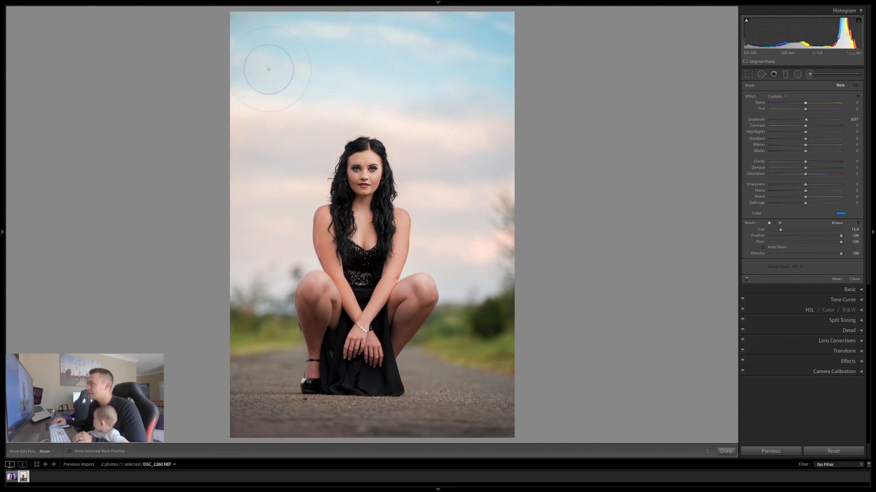
# Enlarge the brush to 18 and change the upper sky mask's color from blue to red.
pyautogui.press('h')
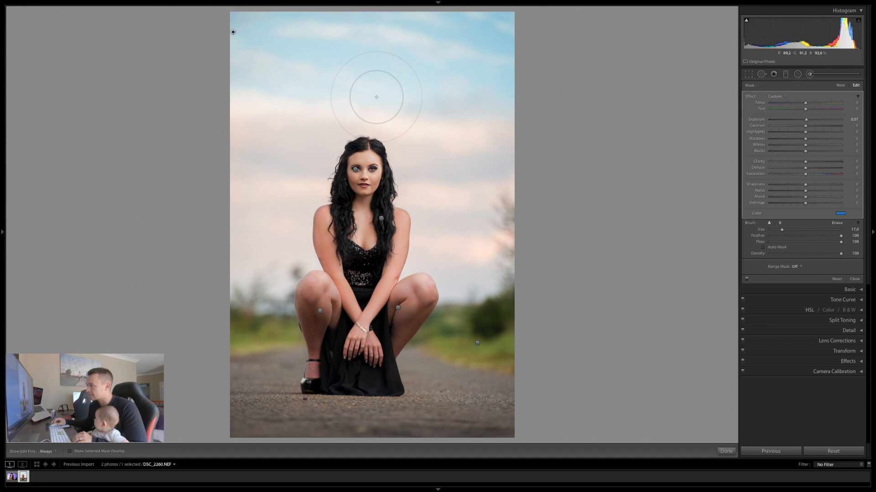
pyautogui.press('h')
pyautogui.scroll(3, 333, 82)
pyautogui.press('h')
pyautogui.click(841, 214)
pyautogui.moveTo(824, 224); pyautogui.dragTo(826, 206)
pyautogui.click(307, 38)
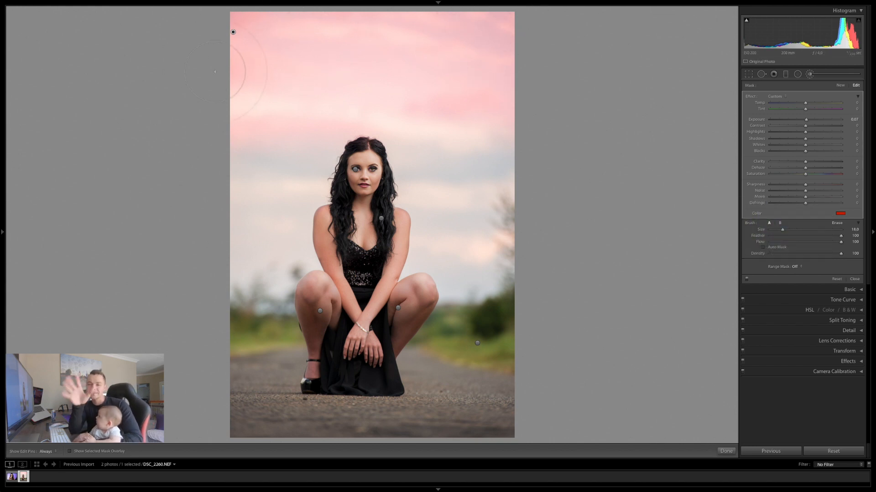
# Leave the Adjustment Brush and look over the HSL hue, saturation and luminance sliders.
pyautogui.press('alt')
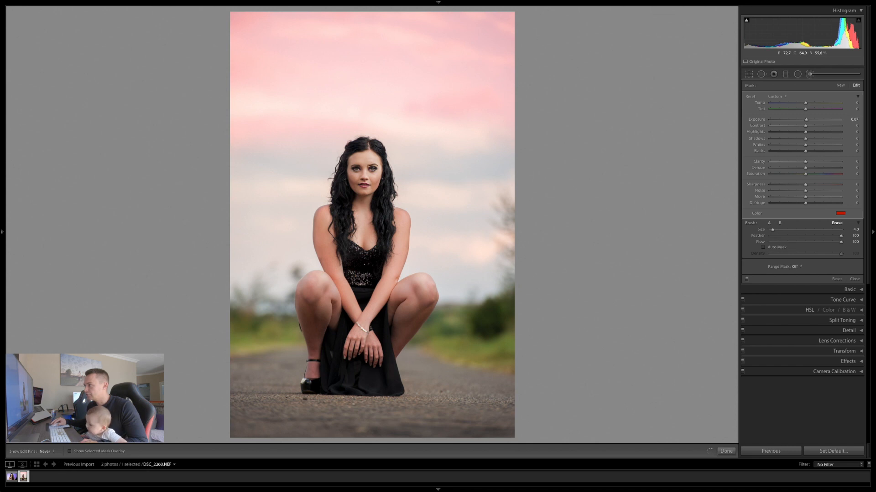
pyautogui.scroll(-3, 366, 146)
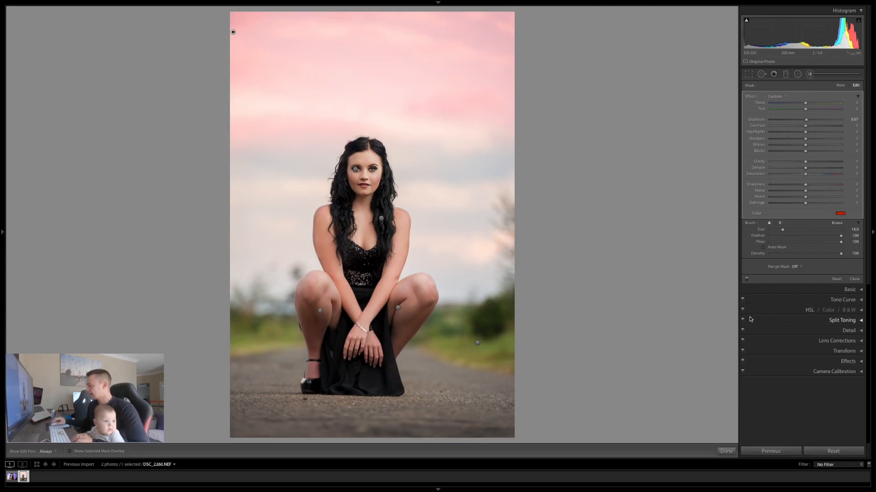
pyautogui.hotkey('ctrl', '1')
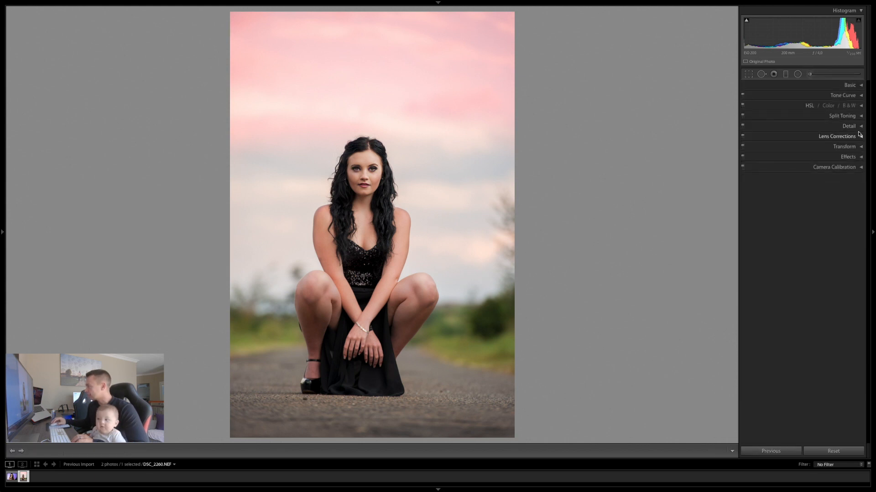
pyautogui.click(860, 106)
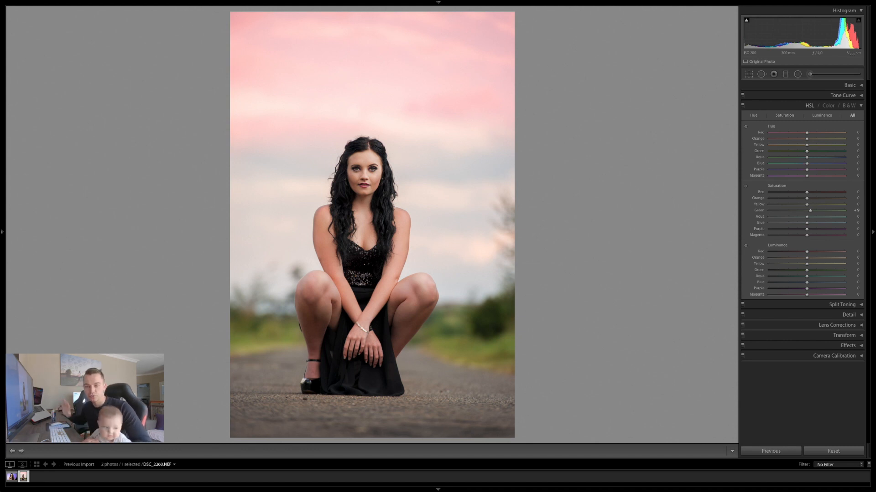
pyautogui.click(860, 107)
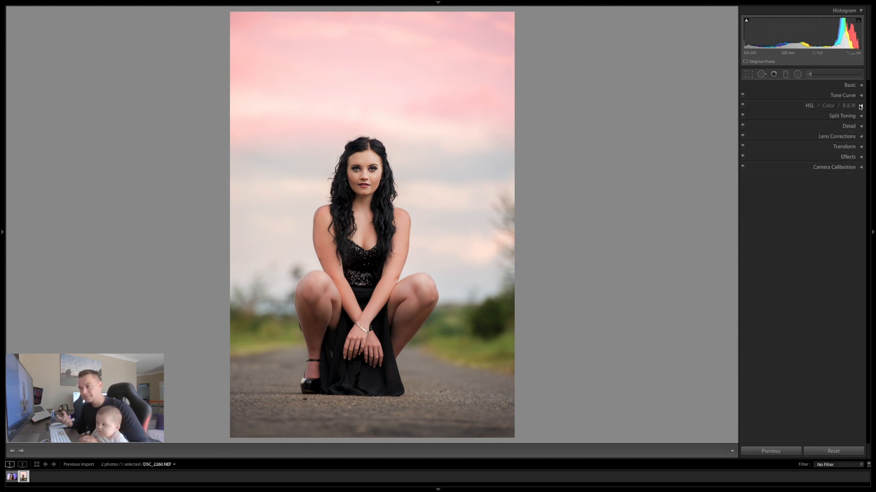
# Reselect the upper sky mask with the Adjustment Brush and change its color to a muted blue with Hue 231.
pyautogui.press('k')
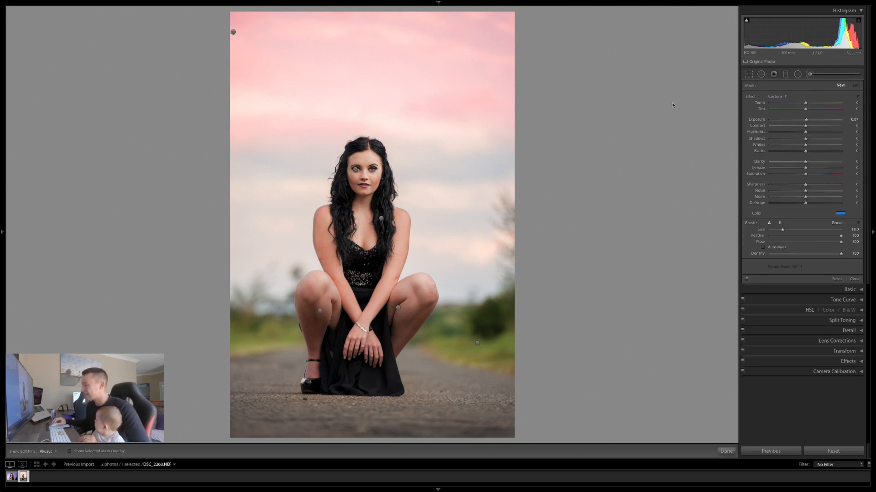
pyautogui.click(233, 32)
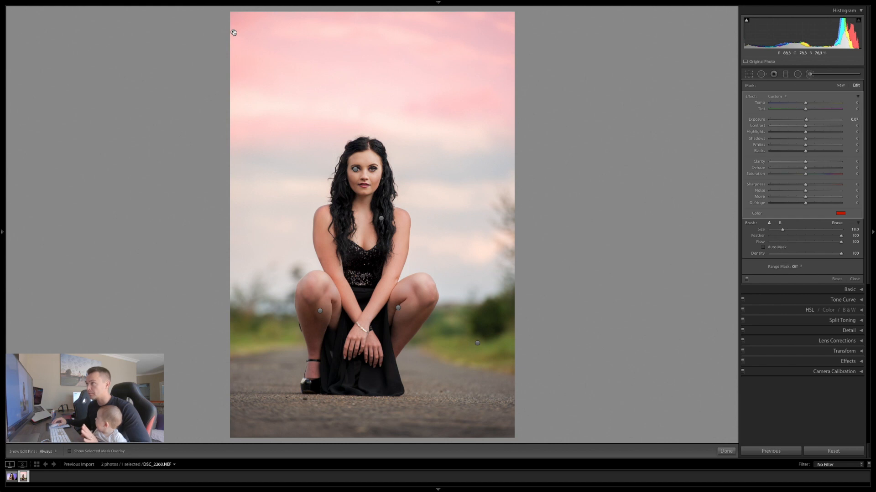
pyautogui.click(840, 214)
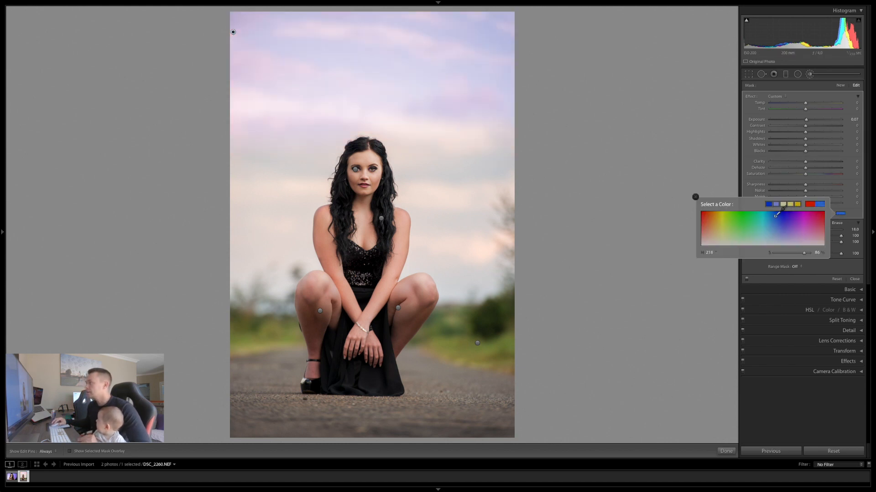
pyautogui.moveTo(775, 215); pyautogui.dragTo(772, 216)
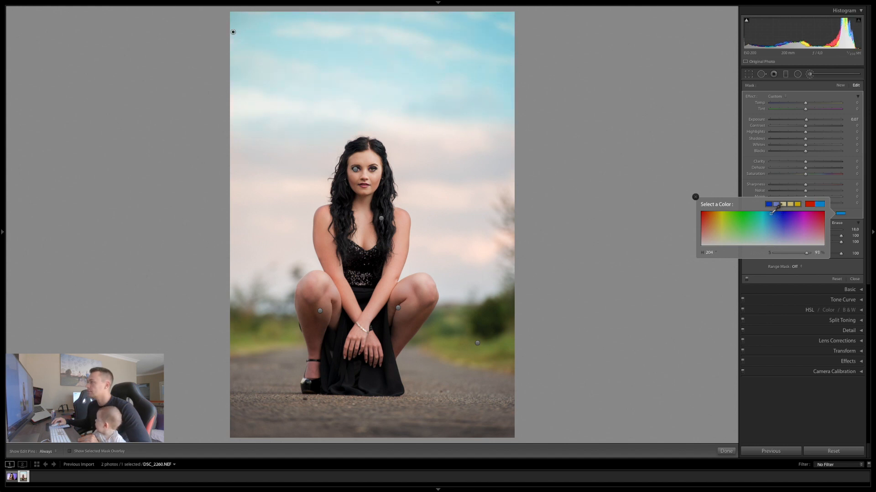
pyautogui.click(776, 222)
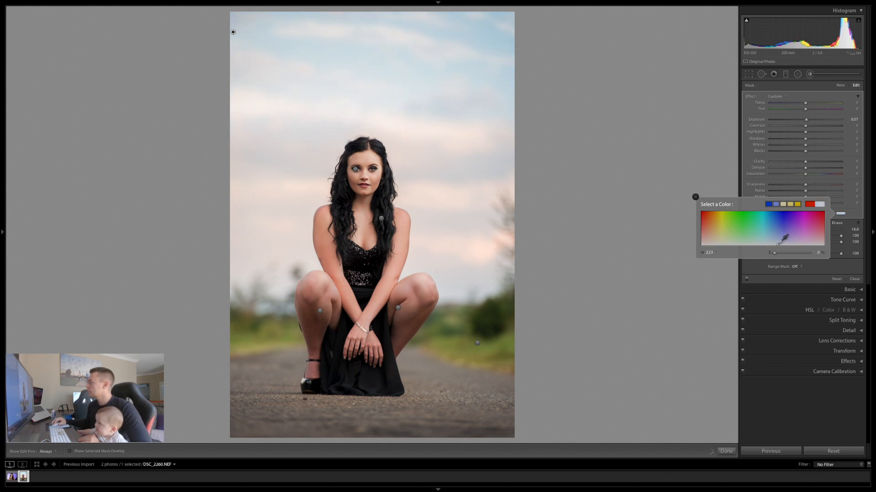
pyautogui.moveTo(777, 212)
pyautogui.mouseDown()
pyautogui.moveTo(778, 242)
pyautogui.moveTo(746, 217)
pyautogui.moveTo(777, 239)
pyautogui.mouseUp()
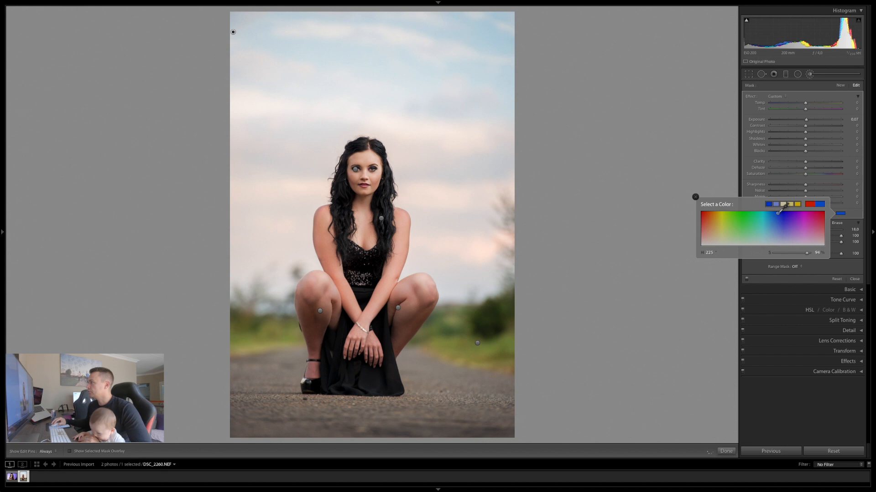
pyautogui.click(695, 197)
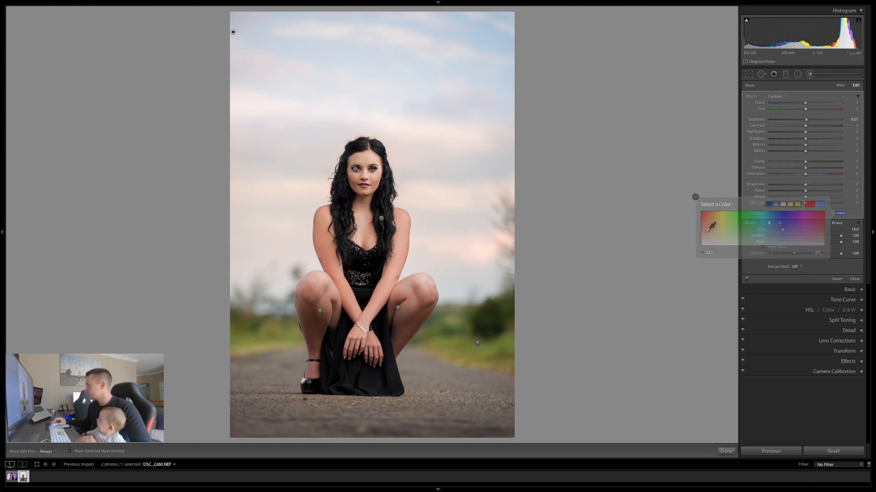
# Compare the portrait before and after all the edits several times.
pyautogui.press('\\')
pyautogui.press('\\')
pyautogui.press('\\')
pyautogui.press('\\')
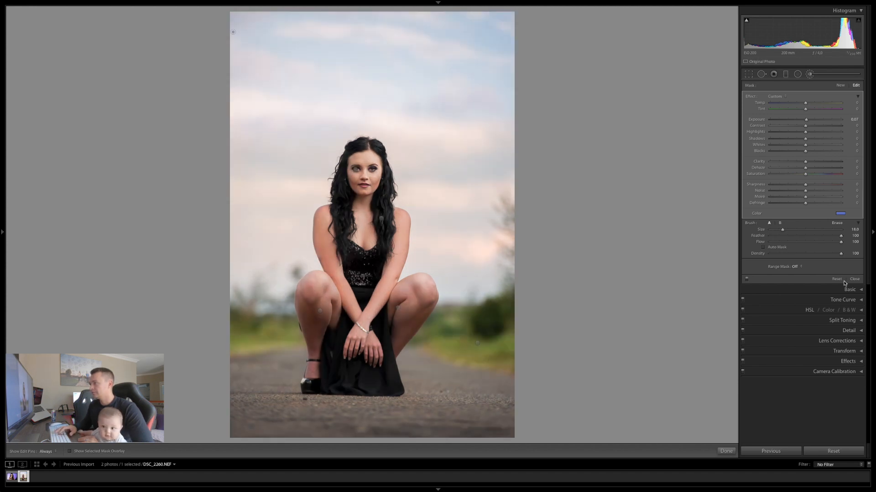
pyautogui.press('\\')
pyautogui.press('\\')
pyautogui.press('\\')
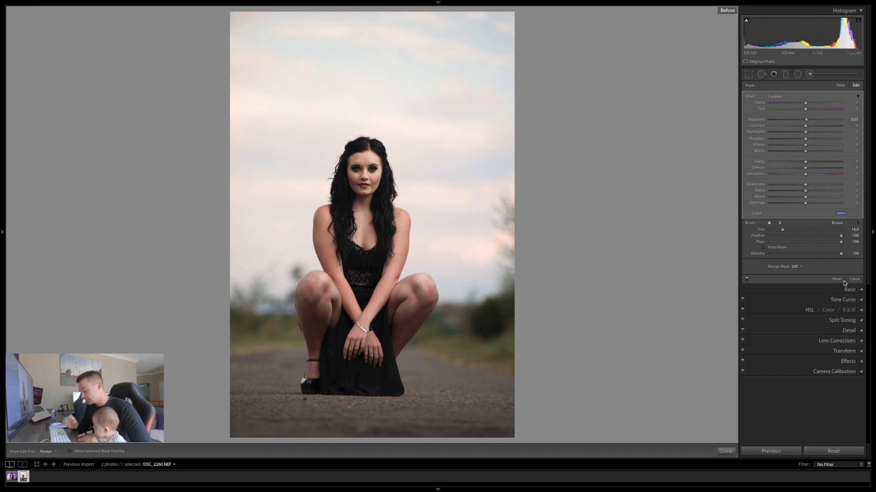
pyautogui.press('\\')
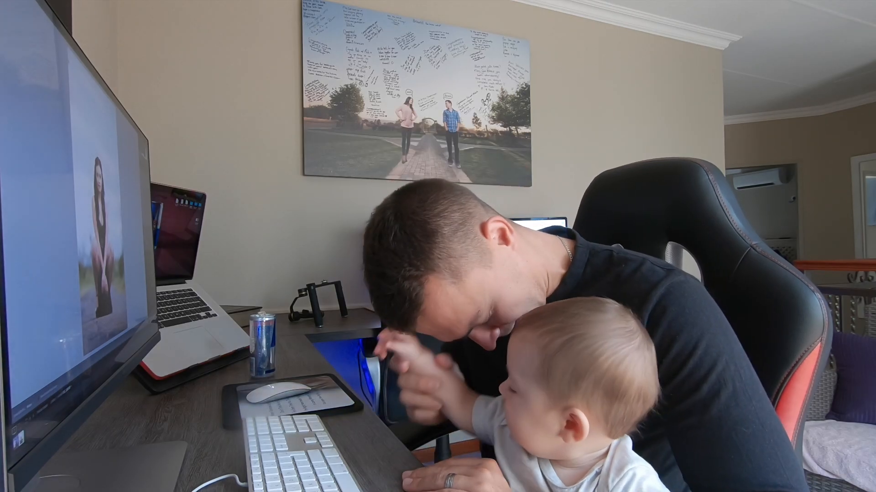